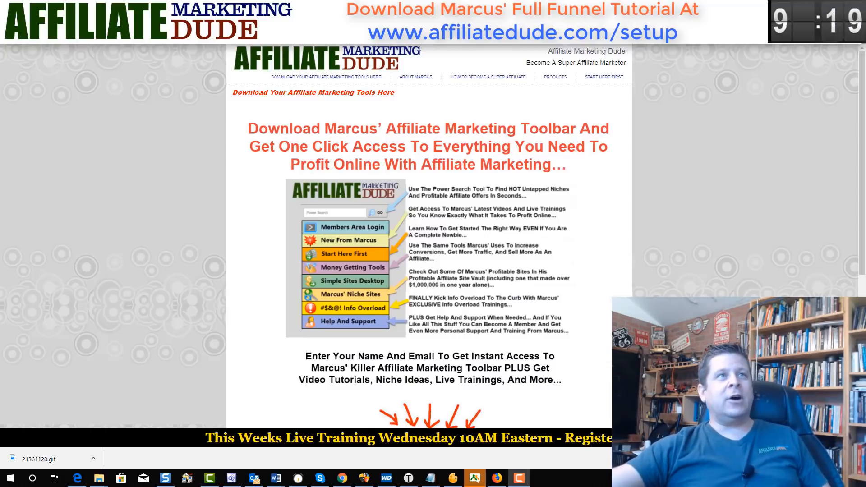
- Switch to the ClickBank Marketplace tab with 'betta fish' entered in Find Products
{"action": "left_click", "coordinate": [270, 7]}
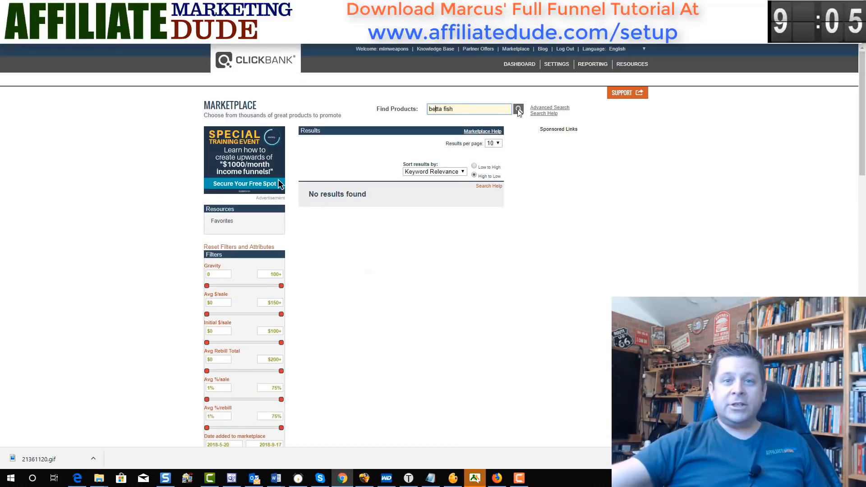
- Run the 'betta fish' Marketplace search, listing Betta Lovers Guide and Betta Care Made Easy
{"action": "left_click", "coordinate": [519, 110]}
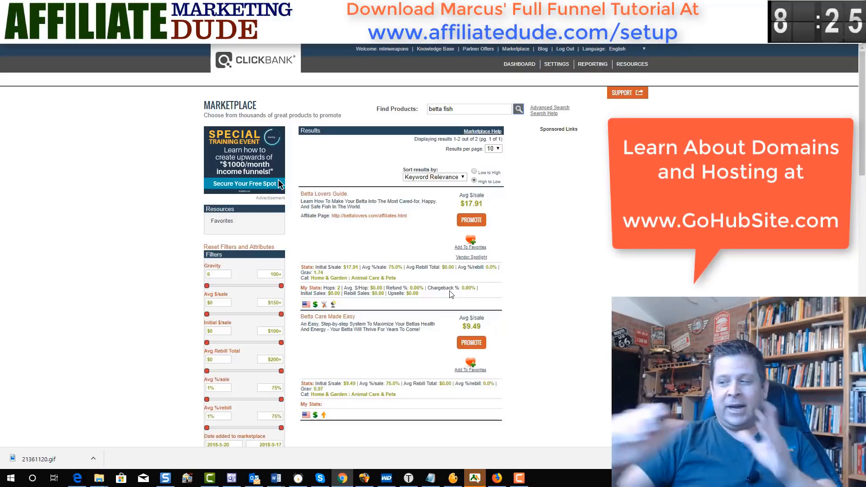
- Search Namecheap for 'bettacareguide' and add bettacareguides.com to the cart
{"action": "left_click", "coordinate": [176, 7]}
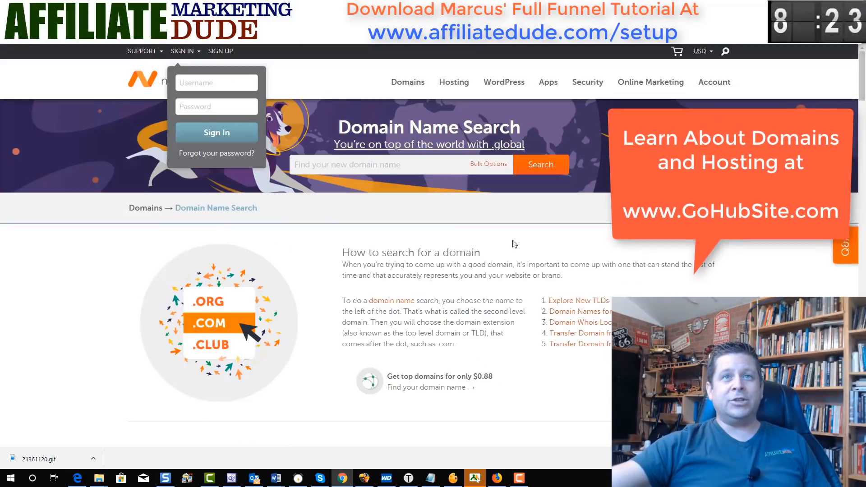
{"action": "left_click", "coordinate": [448, 167]}
{"action": "type", "text": "bett"}
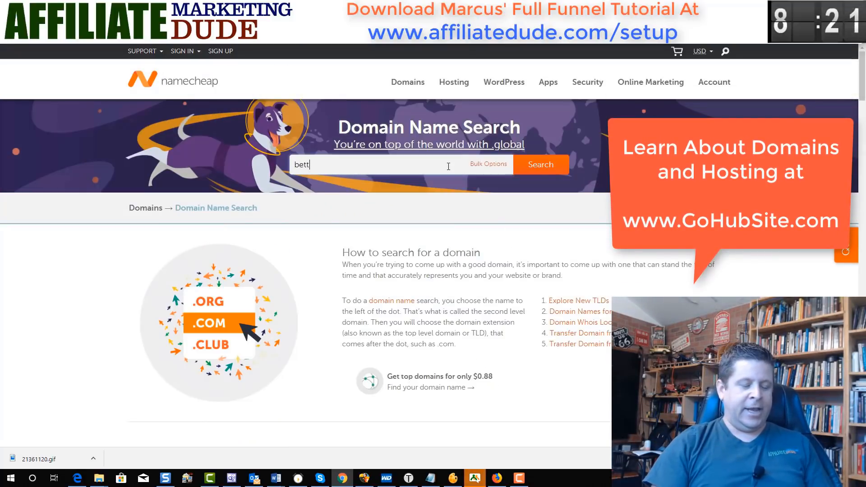
{"action": "type", "text": "acareguide"}
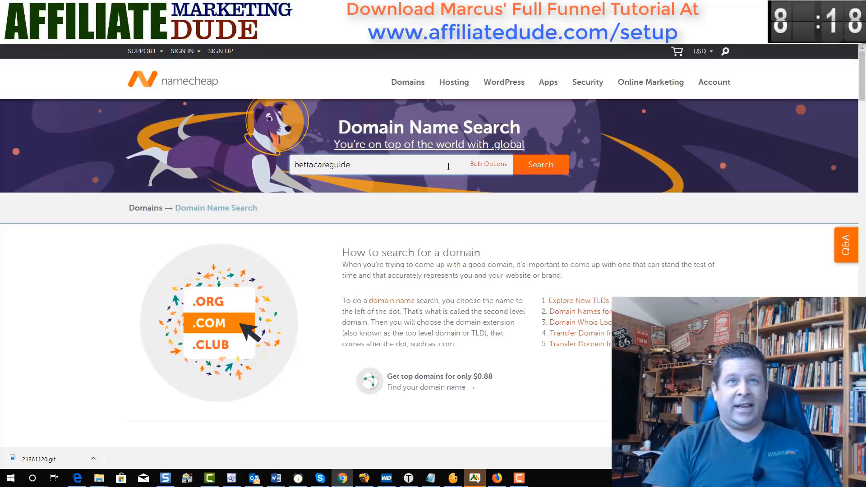
{"action": "key", "text": "Return"}
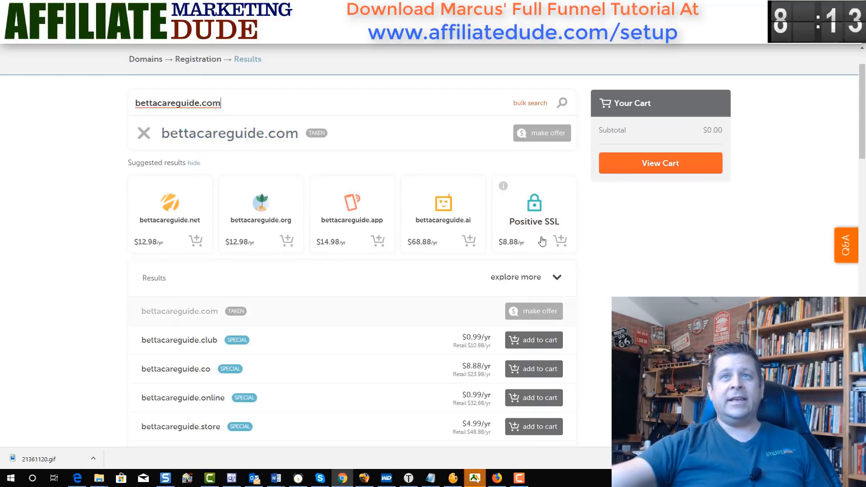
{"action": "scroll", "coordinate": [360, 294], "scroll_direction": "down", "scroll_amount": 4}
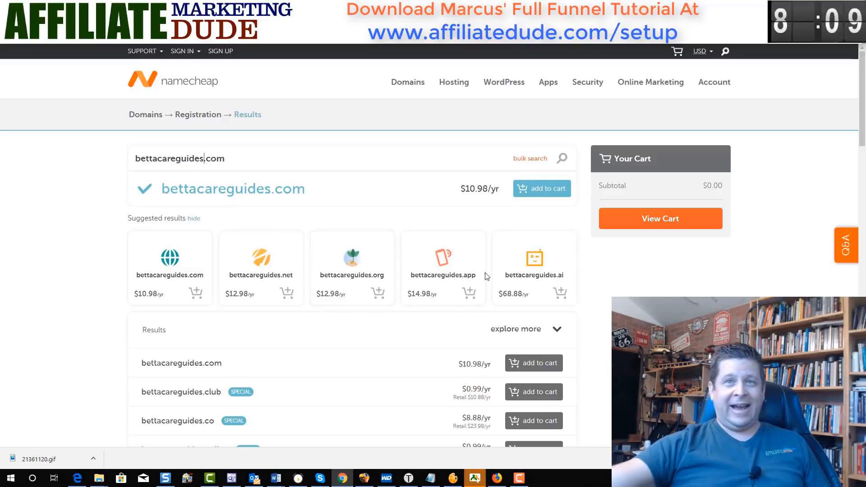
{"action": "left_click", "coordinate": [535, 198]}
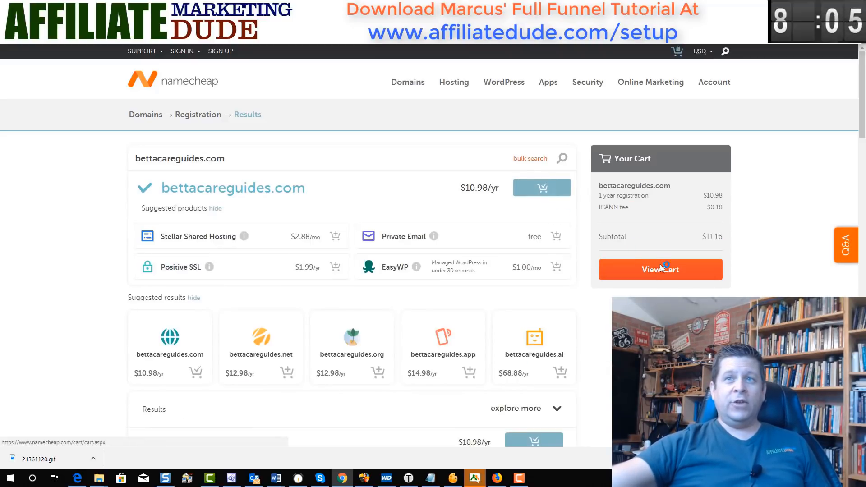
- Check out the cart, logging in and paying with the saved account card
{"action": "left_click", "coordinate": [660, 269]}
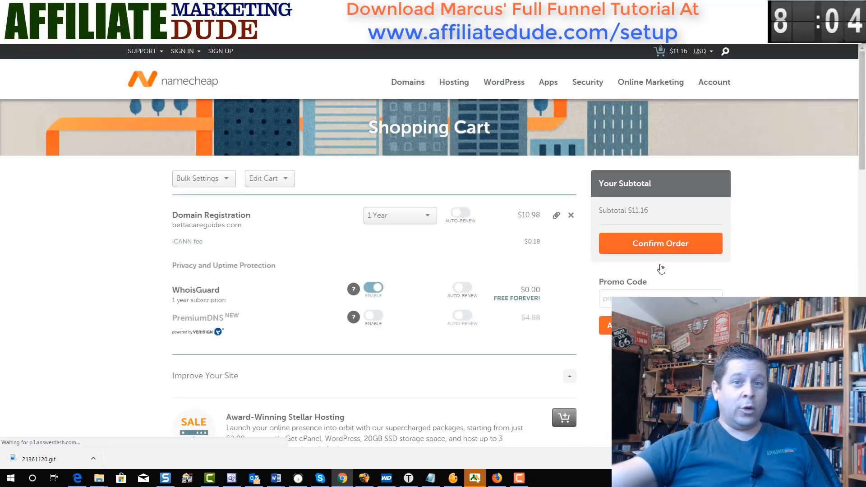
{"action": "left_click", "coordinate": [625, 251]}
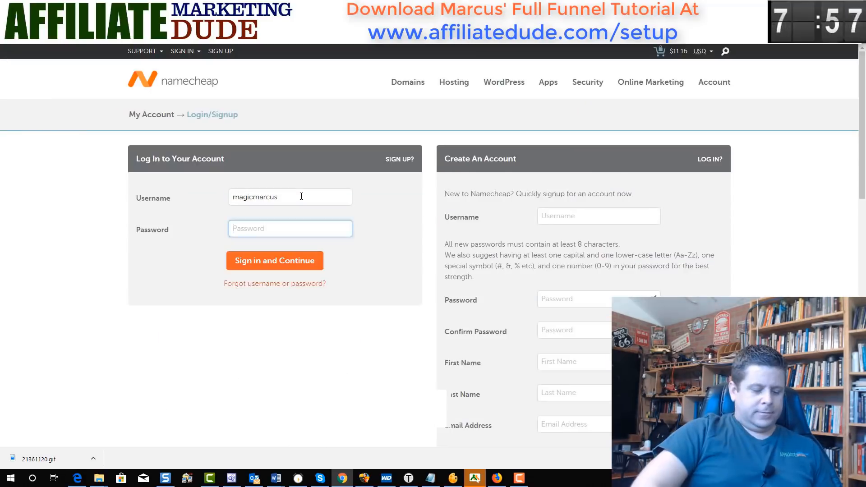
{"action": "key", "text": "Return"}
{"action": "scroll", "coordinate": [540, 262], "scroll_direction": "down", "scroll_amount": 3}
{"action": "left_click", "coordinate": [561, 348]}
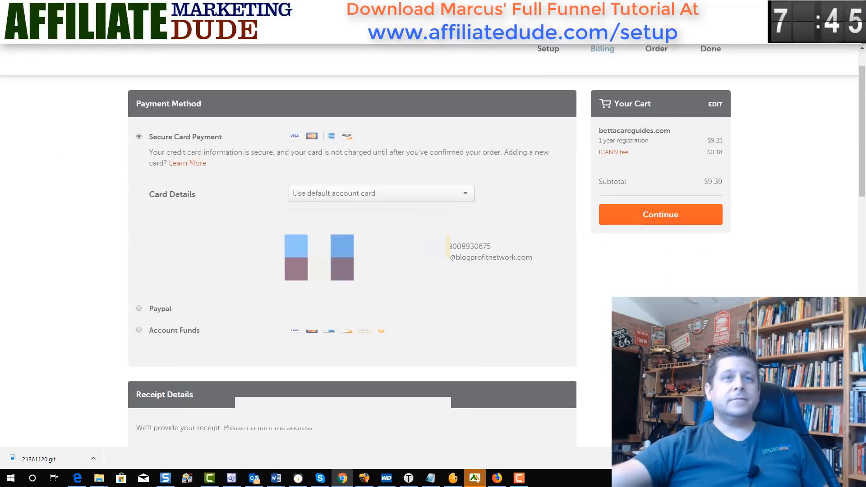
{"action": "left_click", "coordinate": [463, 193]}
{"action": "left_click", "coordinate": [379, 230]}
{"action": "left_click", "coordinate": [465, 228]}
{"action": "left_click", "coordinate": [368, 268]}
{"action": "left_click", "coordinate": [661, 214]}
- Solve the car-image captcha and select the purchased domain name bettacareguides.com
{"action": "left_click", "coordinate": [231, 173]}
{"action": "left_click", "coordinate": [283, 123]}
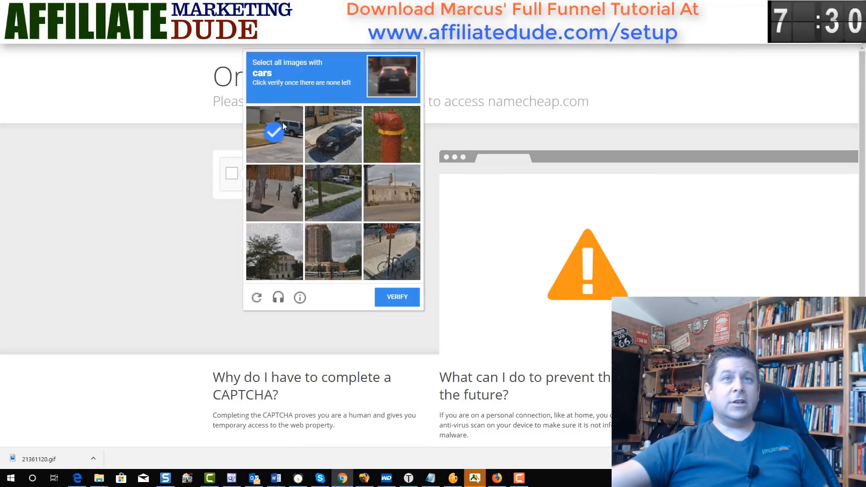
{"action": "left_click", "coordinate": [320, 130]}
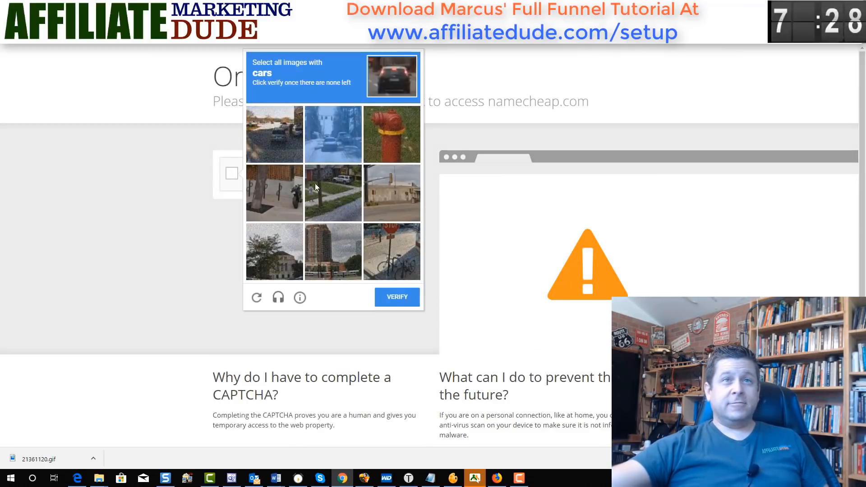
{"action": "left_click", "coordinate": [286, 137]}
{"action": "left_click", "coordinate": [343, 129]}
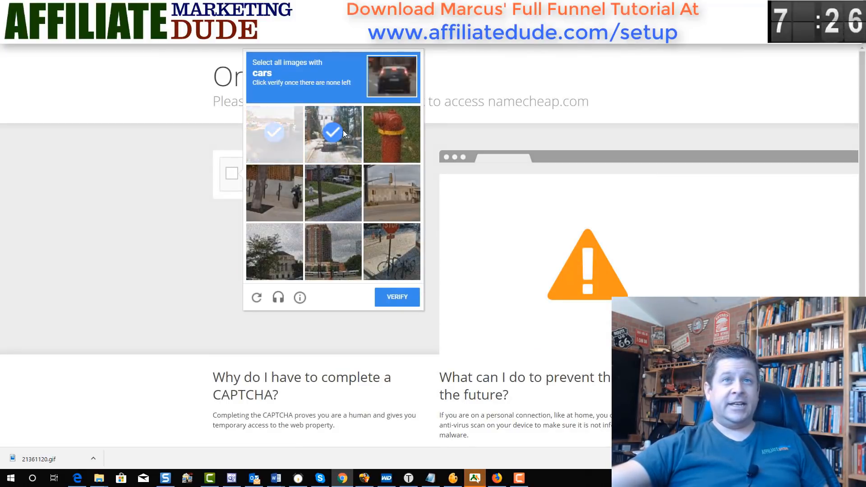
{"action": "left_click", "coordinate": [342, 203]}
{"action": "left_click", "coordinate": [281, 134]}
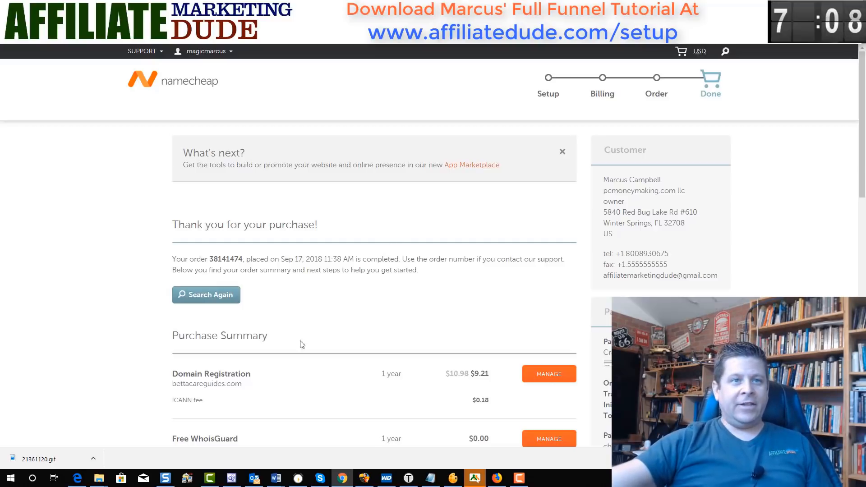
{"action": "left_click_drag", "start_coordinate": [228, 386], "coordinate": [173, 384]}
{"action": "key", "text": "ctrl+c"}
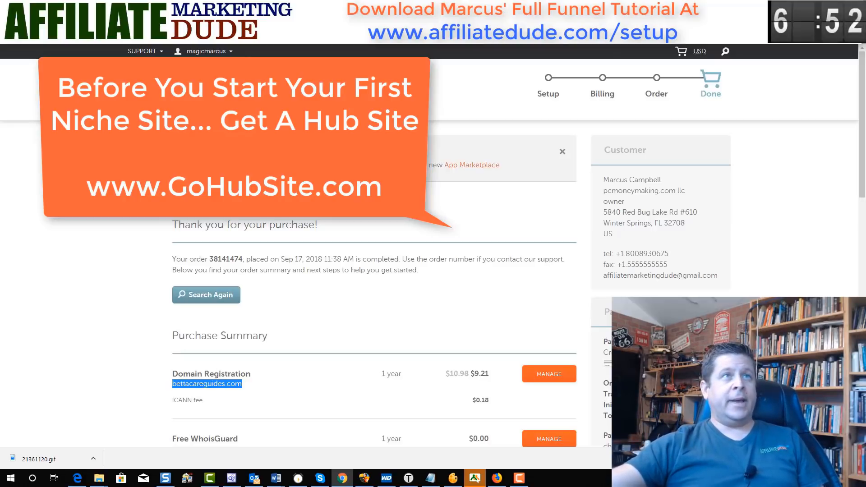
- Assign the pasted bettacareguides.com as an addon domain in Bluehost's Domain Manager
{"action": "left_click", "coordinate": [72, 7]}
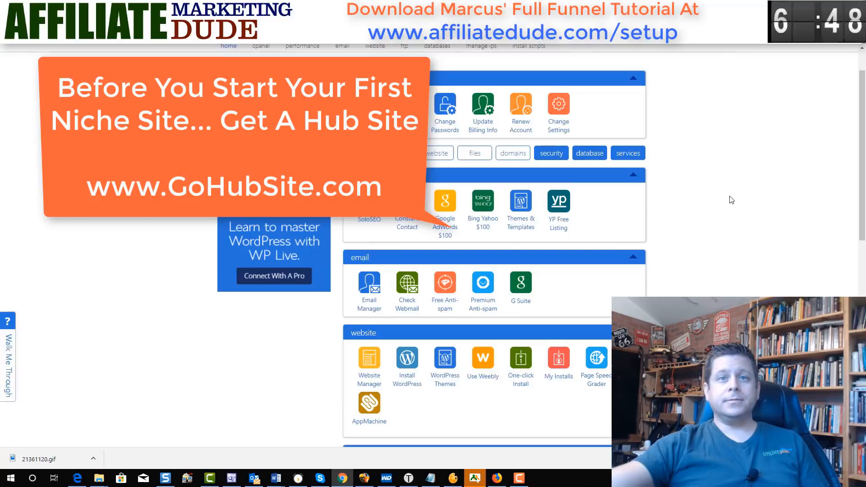
{"action": "scroll", "coordinate": [732, 200], "scroll_direction": "down", "scroll_amount": 7}
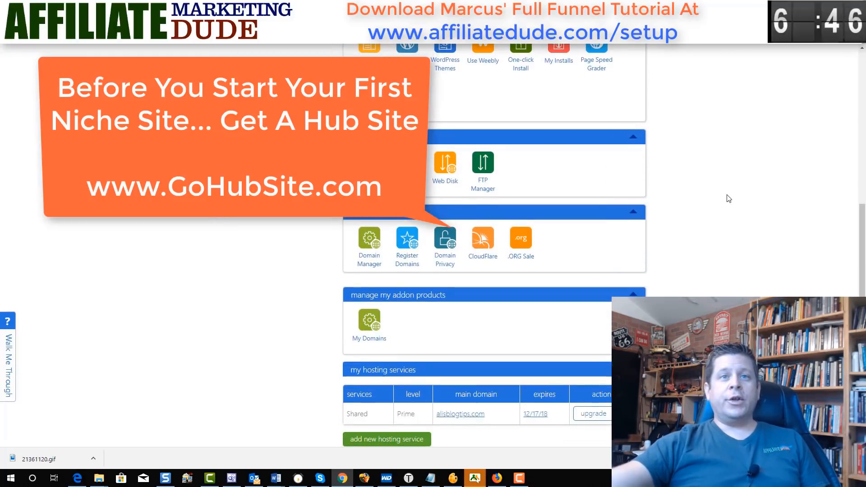
{"action": "left_click", "coordinate": [364, 242]}
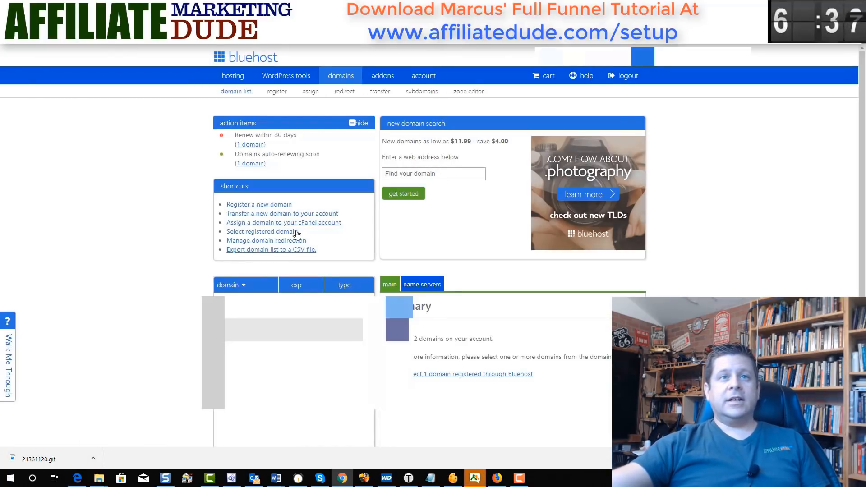
{"action": "left_click", "coordinate": [308, 223]}
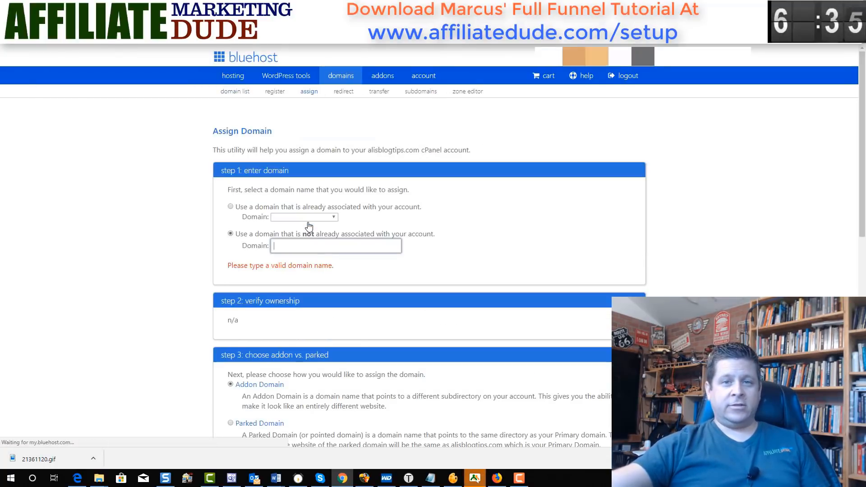
{"action": "key", "text": "ctrl+v"}
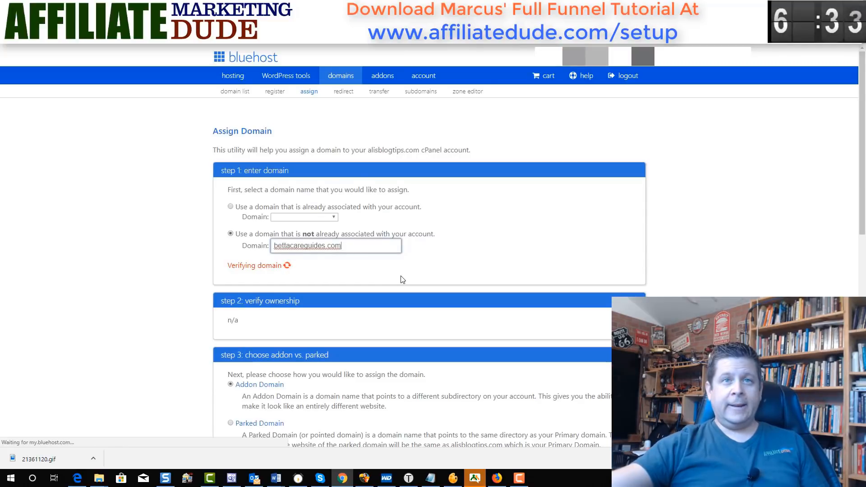
{"action": "scroll", "coordinate": [403, 280], "scroll_direction": "down", "scroll_amount": 10}
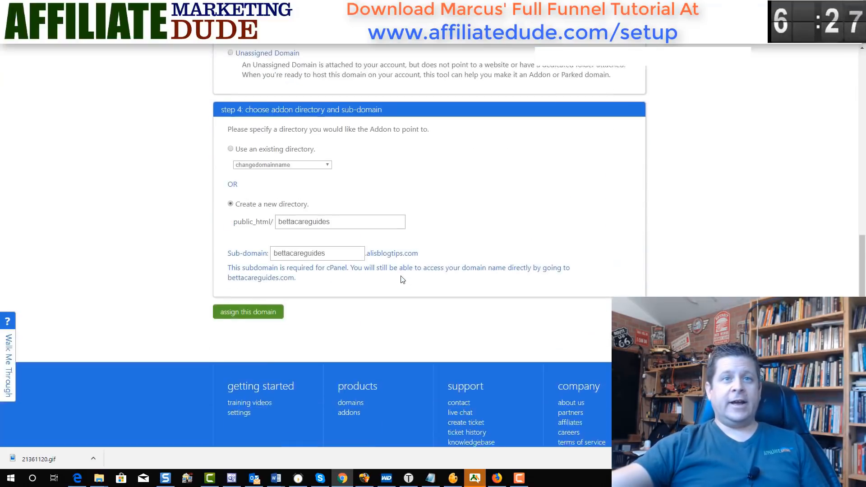
{"action": "scroll", "coordinate": [397, 280], "scroll_direction": "down", "scroll_amount": 1}
{"action": "left_click", "coordinate": [276, 271]}
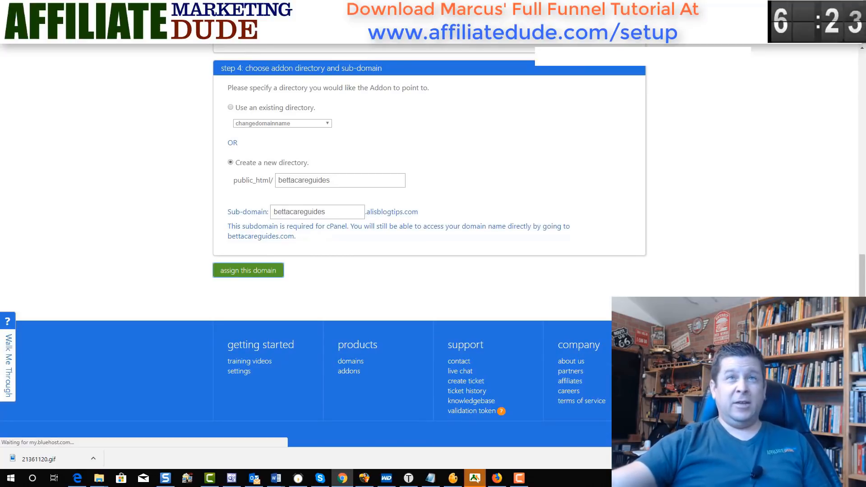
- Load bettacareguides.com in a new tab to view its parked page, then close it
{"action": "key", "text": "ctrl+t"}
{"action": "key", "text": "ctrl+v"}
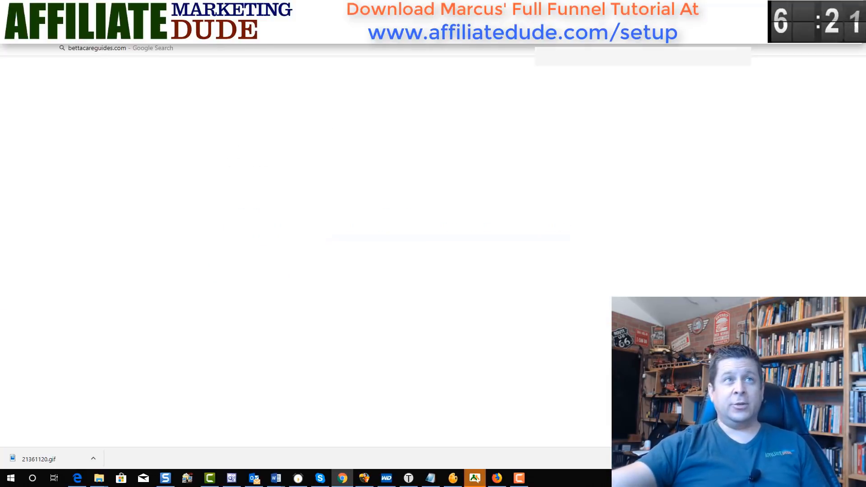
{"action": "key", "text": "Return"}
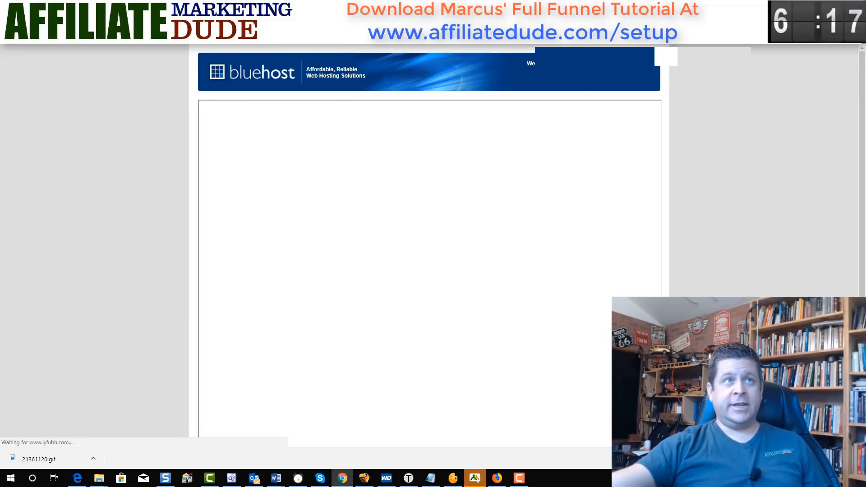
{"action": "key", "text": "ctrl+w"}
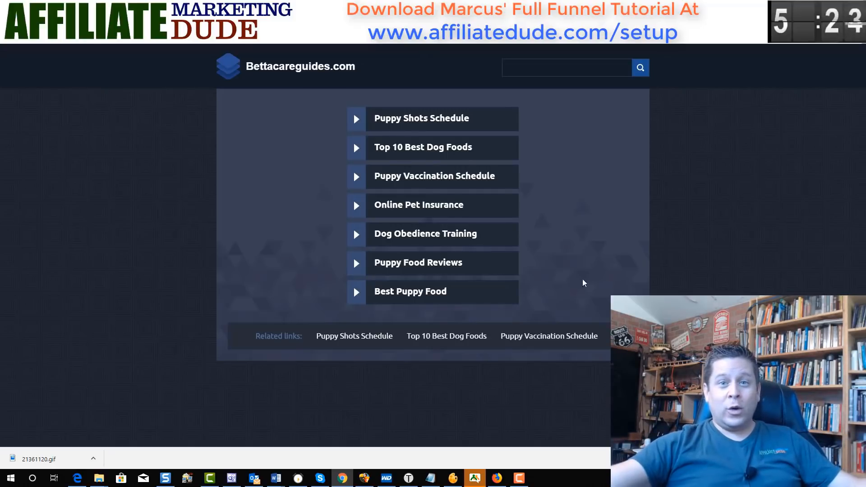
- Start a new WordPress install in Bluehost on the bettacareguides.com domain
{"action": "left_click", "coordinate": [149, 7]}
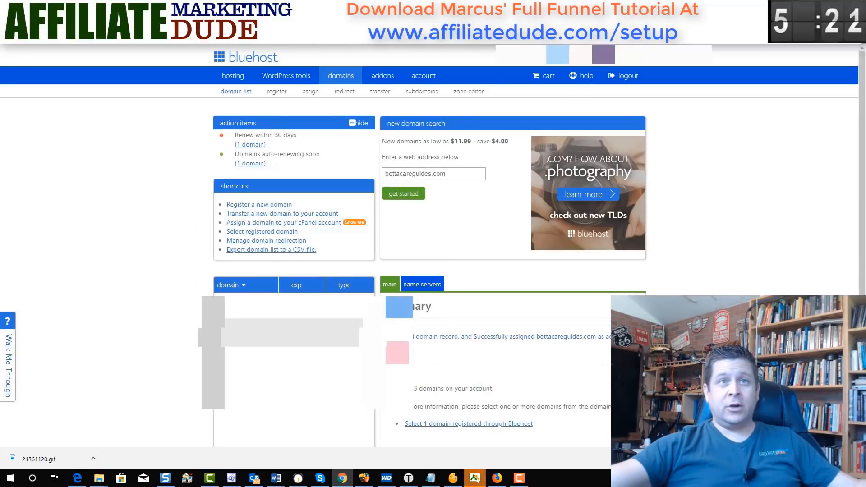
{"action": "left_click", "coordinate": [292, 77]}
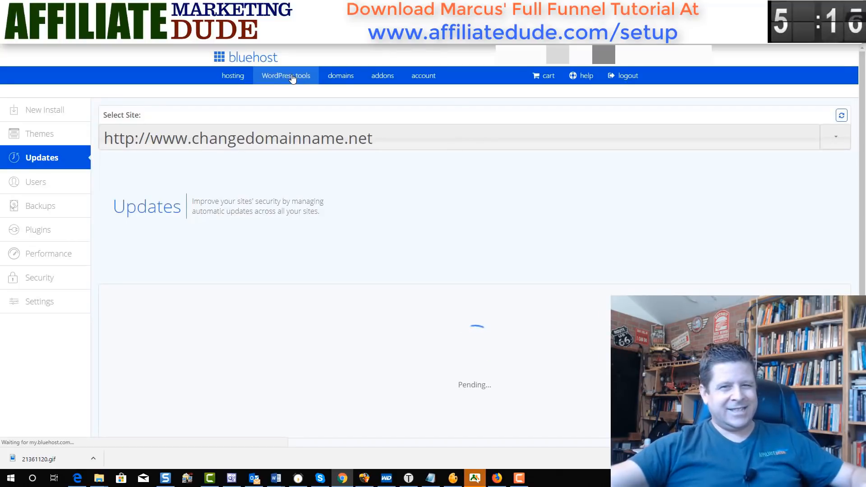
{"action": "left_click", "coordinate": [42, 112]}
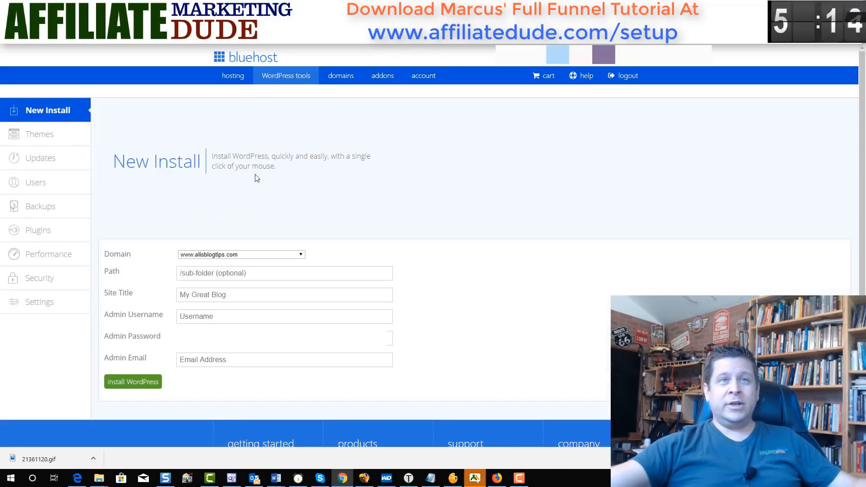
{"action": "left_click", "coordinate": [294, 255]}
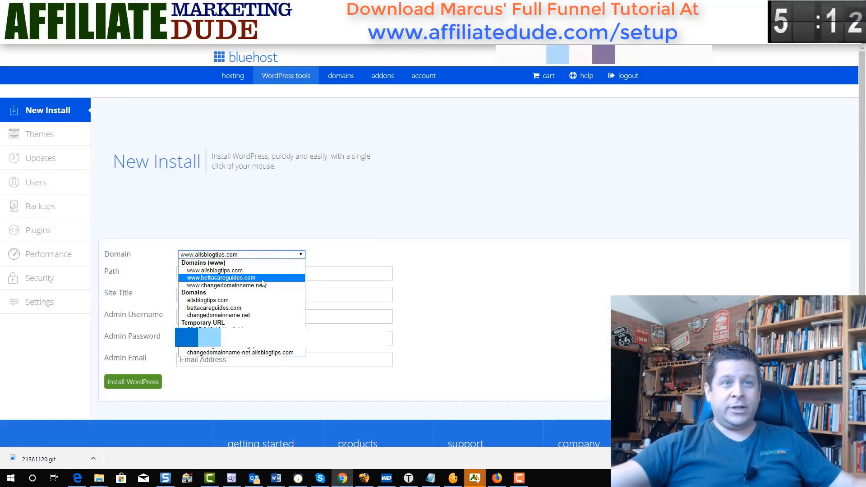
{"action": "left_click", "coordinate": [246, 278]}
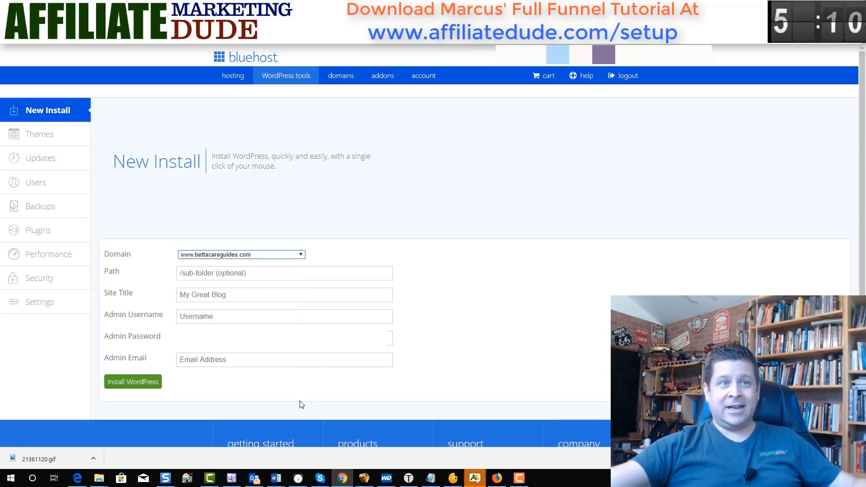
- Enter site title 'Betta Fish Care Guides', username 'admin', password and admin e-mail, then install
{"action": "left_click", "coordinate": [200, 296]}
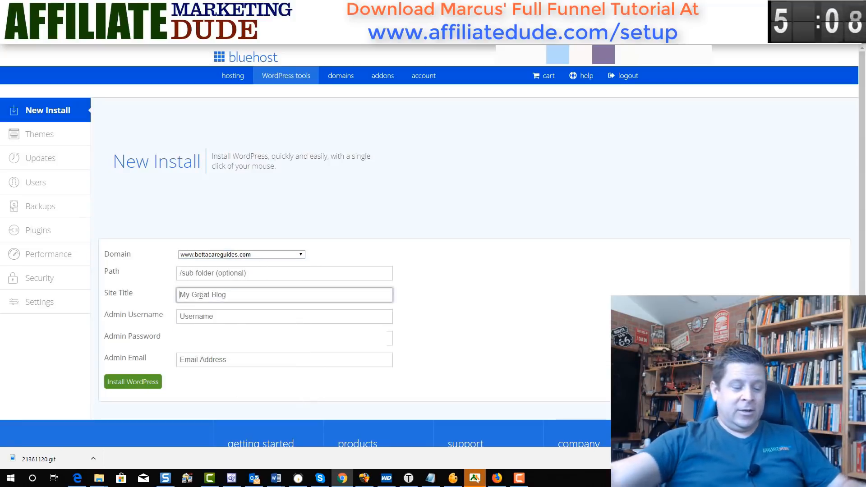
{"action": "type", "text": "Betta Fish"}
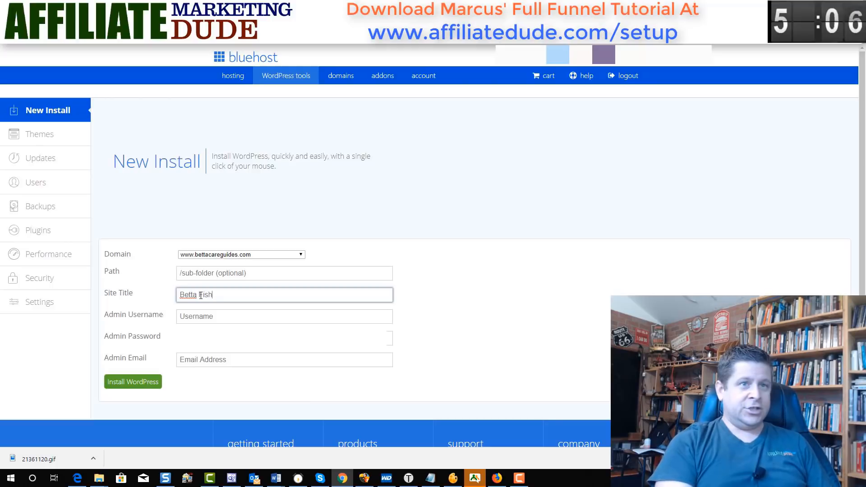
{"action": "type", "text": " Care Guides"}
{"action": "key", "text": "Tab"}
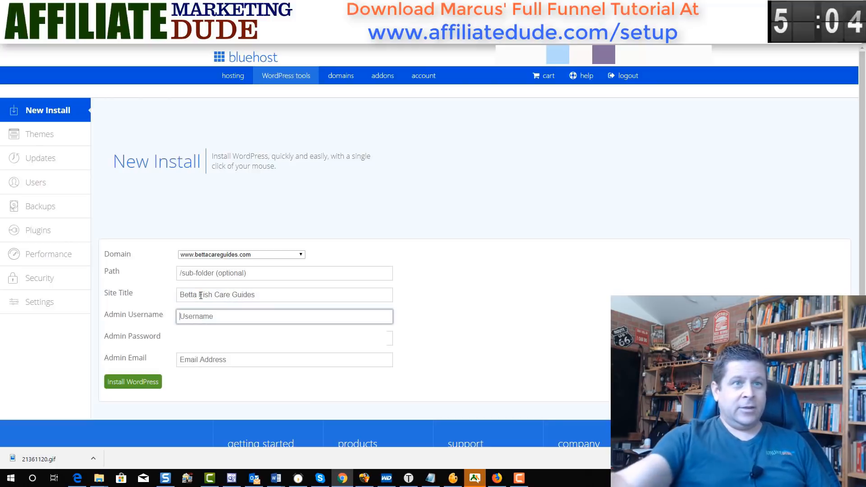
{"action": "type", "text": "admin"}
{"action": "key", "text": "Tab"}
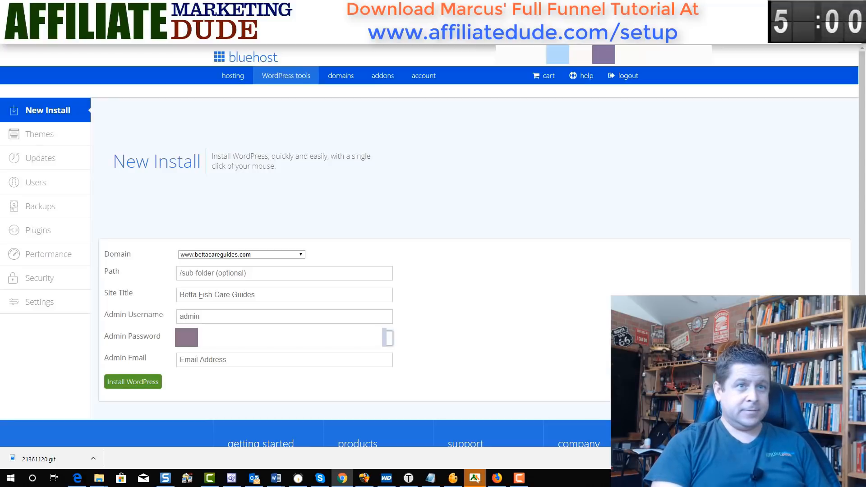
{"action": "key", "text": "Tab"}
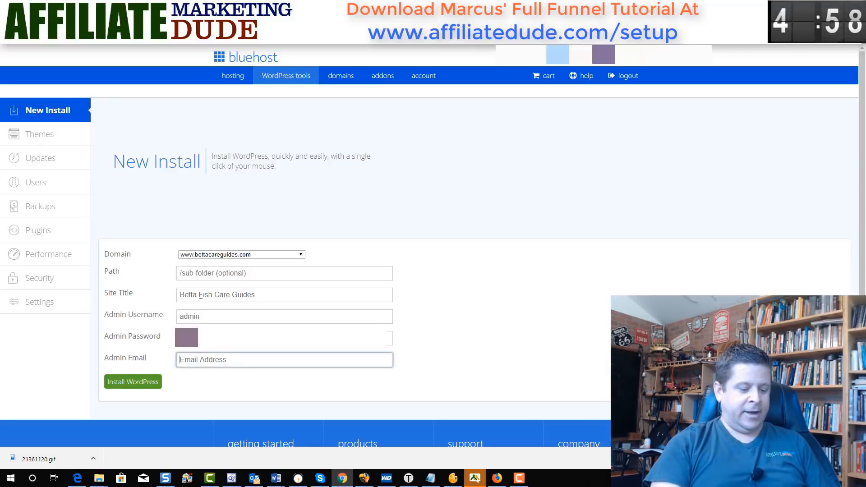
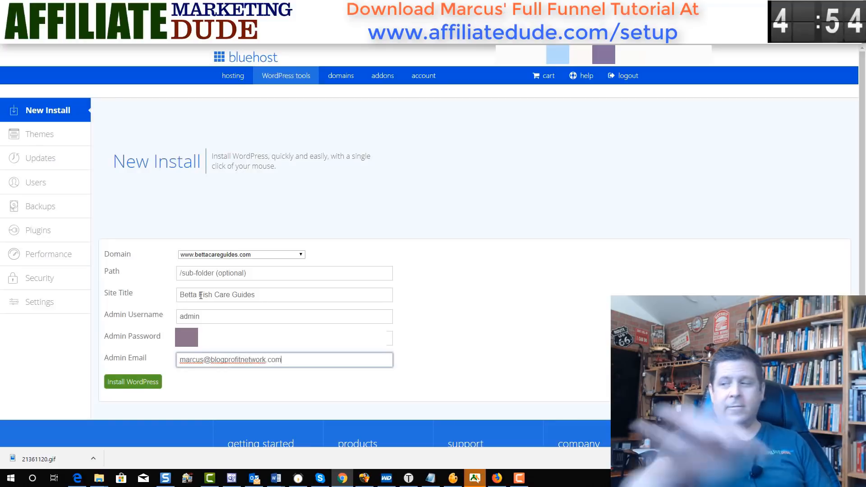
{"action": "left_click", "coordinate": [120, 382]}
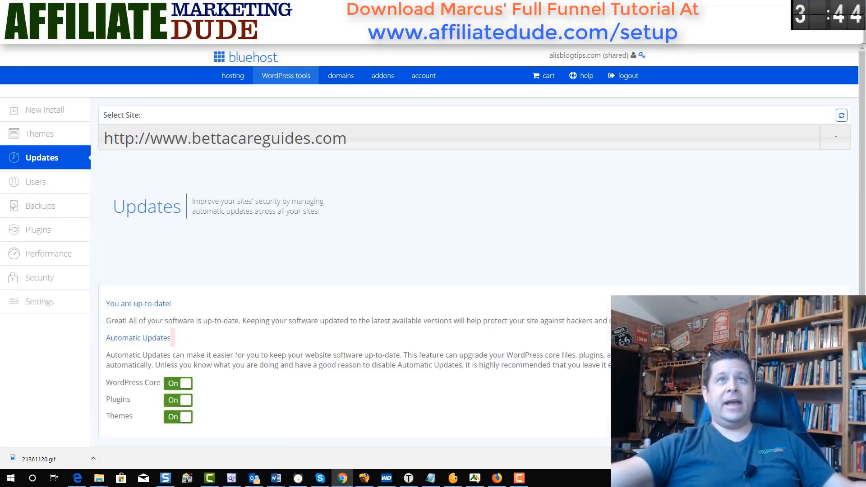
- Reload the site tab and log in to wp-admin as 'admin' with the account password
{"action": "key", "text": "ctrl+Tab"}
{"action": "right_click", "coordinate": [714, 126]}
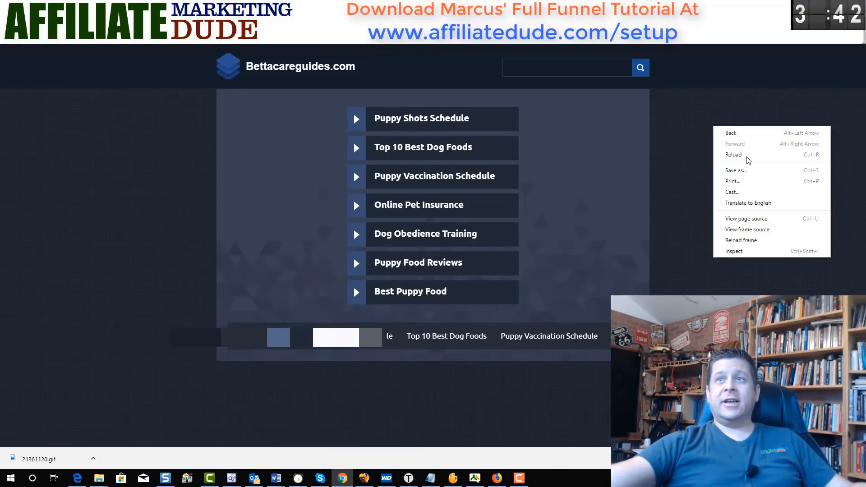
{"action": "left_click", "coordinate": [749, 158]}
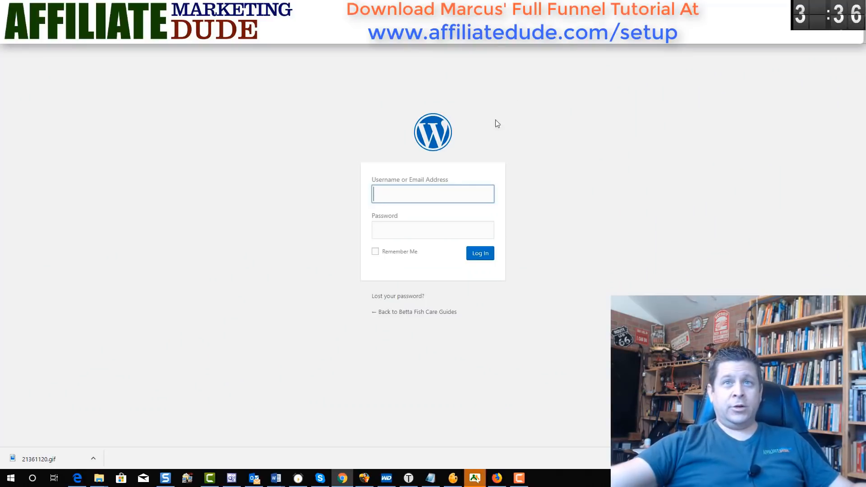
{"action": "type", "text": "admin"}
{"action": "key", "text": "Tab"}
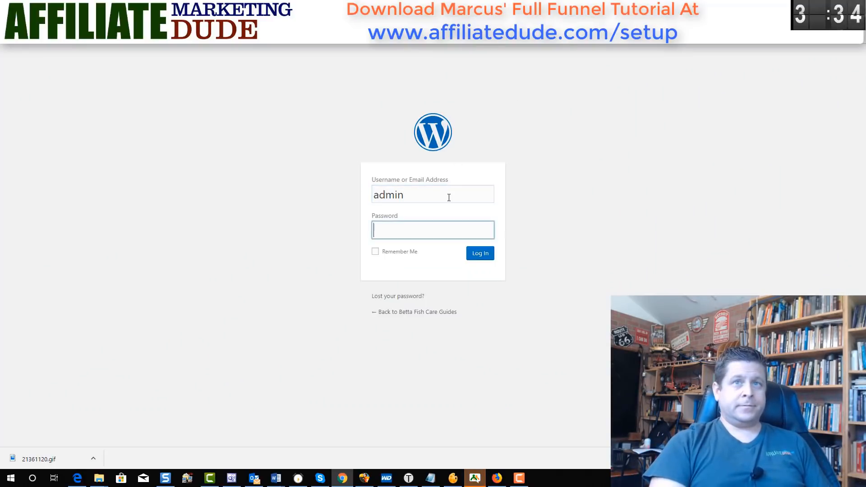
{"action": "type", "text": "••••••"}
{"action": "key", "text": "Return"}
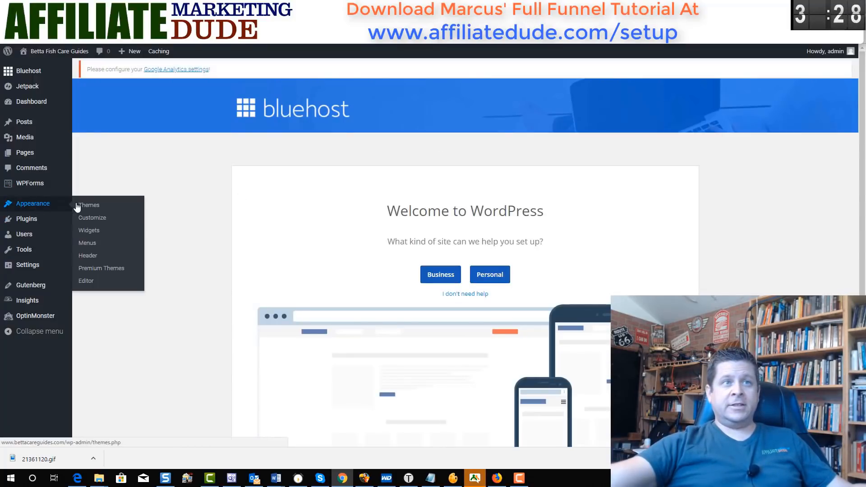
- Upload bettafish.zip from Documents as a new theme and install it
{"action": "left_click", "coordinate": [80, 205]}
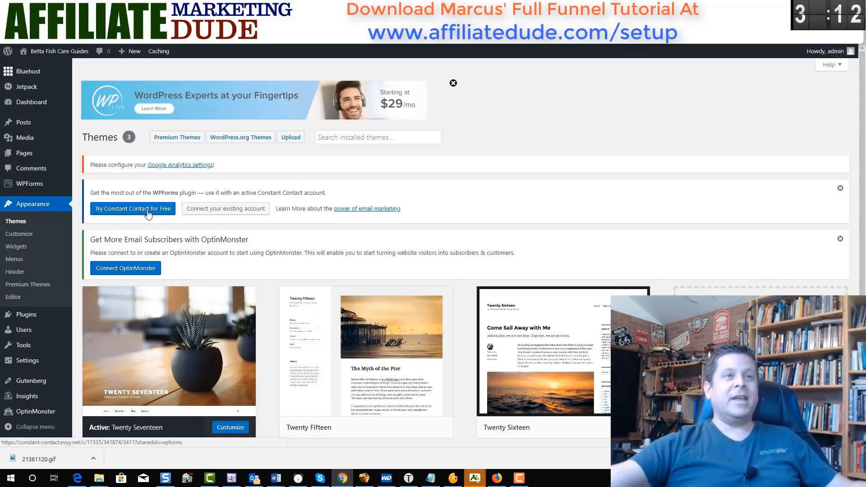
{"action": "left_click", "coordinate": [291, 138]}
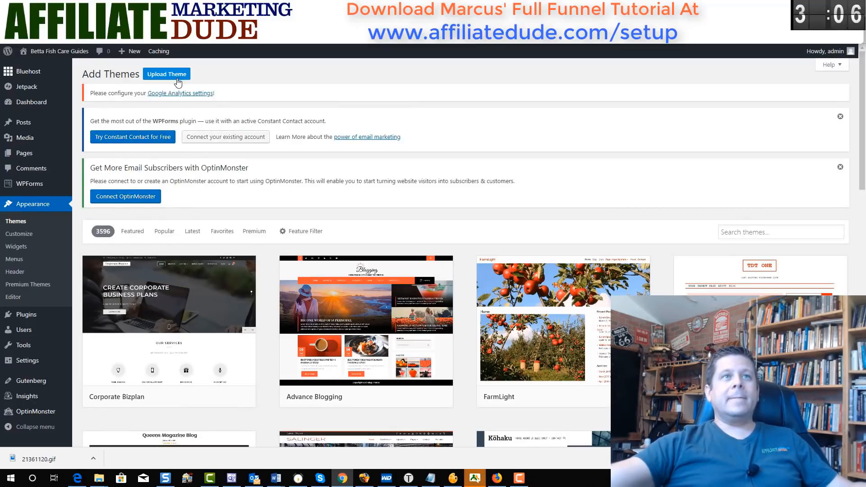
{"action": "left_click", "coordinate": [174, 76]}
{"action": "left_click", "coordinate": [401, 288]}
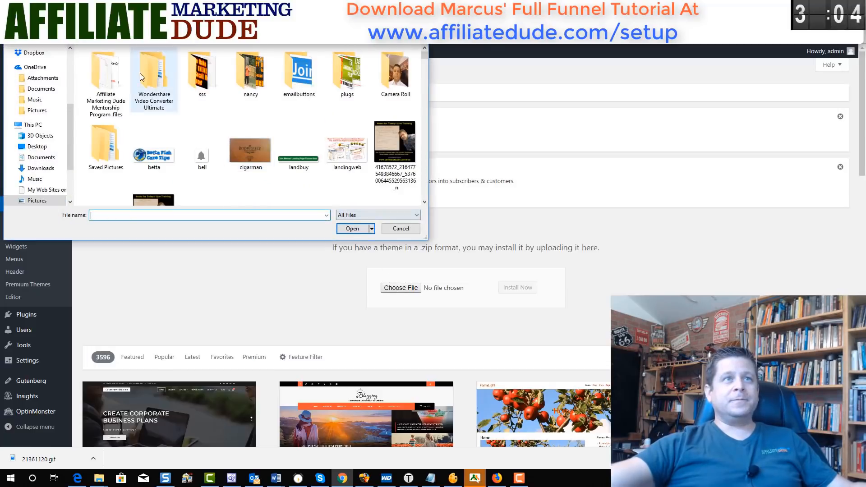
{"action": "left_click", "coordinate": [41, 157]}
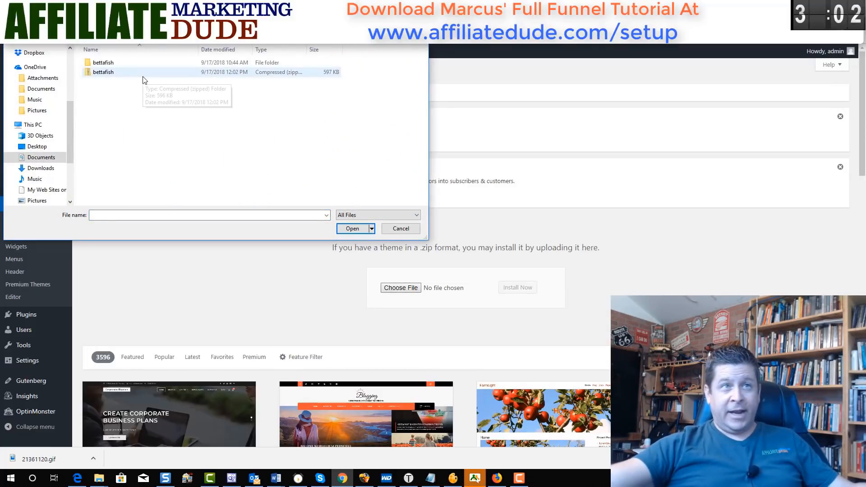
{"action": "left_click", "coordinate": [143, 75]}
{"action": "double_click", "coordinate": [144, 74]}
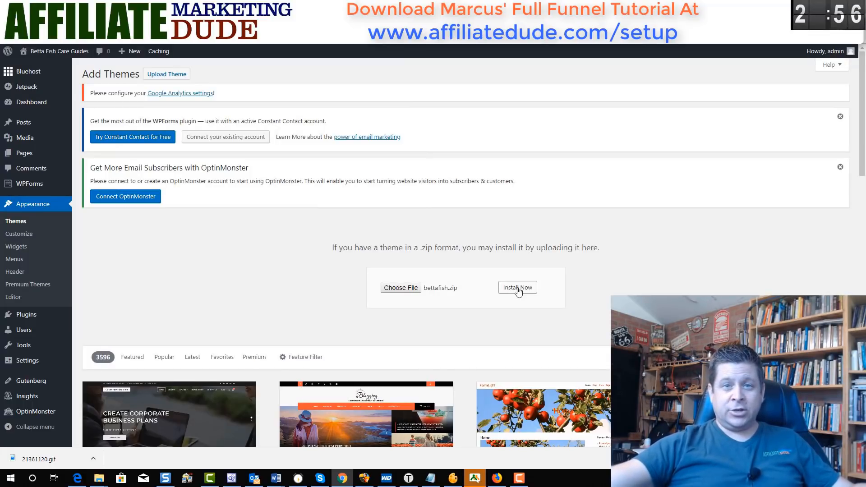
{"action": "left_click", "coordinate": [517, 288]}
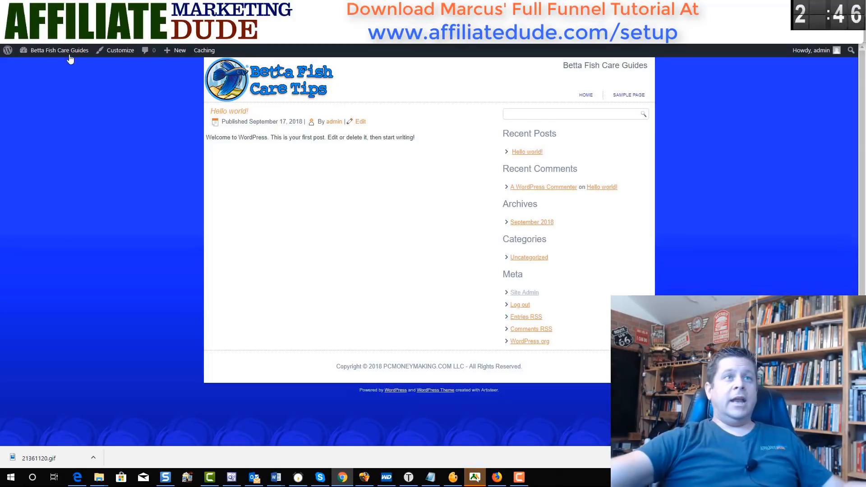
- Open the Dashboard link in a new tab and go to Themes, landing on the login page
{"action": "mouse_move", "coordinate": [59, 50]}
{"action": "right_click", "coordinate": [68, 66]}
{"action": "left_click", "coordinate": [83, 79]}
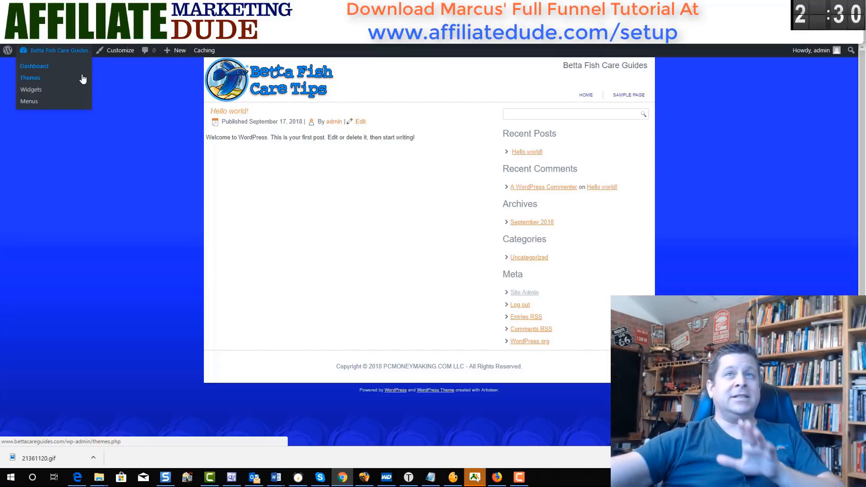
{"action": "left_click", "coordinate": [83, 79]}
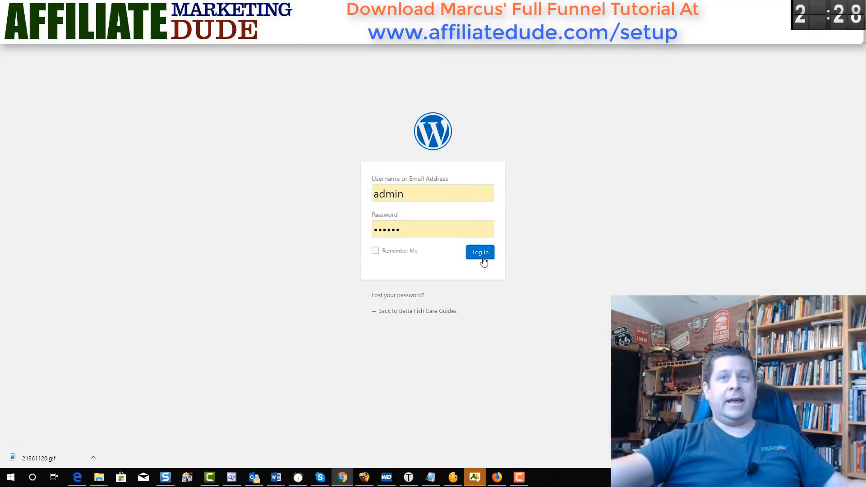
- Log back in, upload funnelvoodoo.zip as a new plugin, and activate it
{"action": "left_click", "coordinate": [483, 259]}
{"action": "mouse_move", "coordinate": [36, 252]}
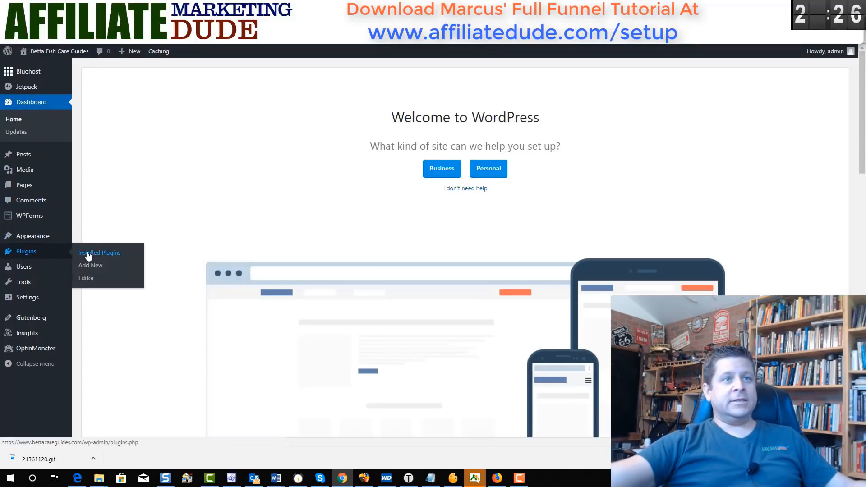
{"action": "left_click", "coordinate": [89, 256]}
{"action": "left_click", "coordinate": [20, 251]}
{"action": "left_click", "coordinate": [163, 75]}
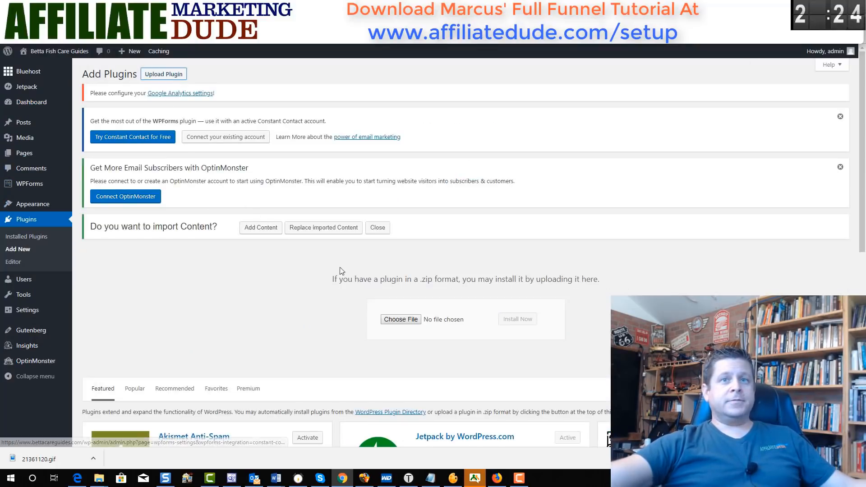
{"action": "left_click", "coordinate": [400, 320]}
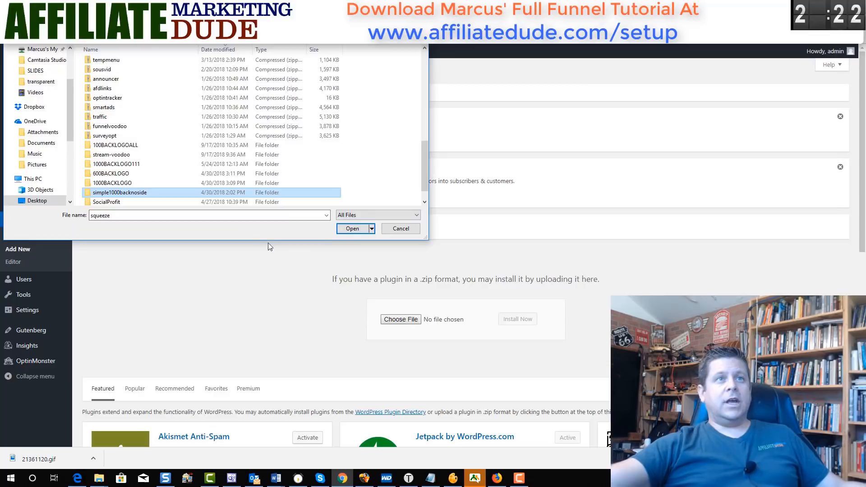
{"action": "double_click", "coordinate": [149, 127]}
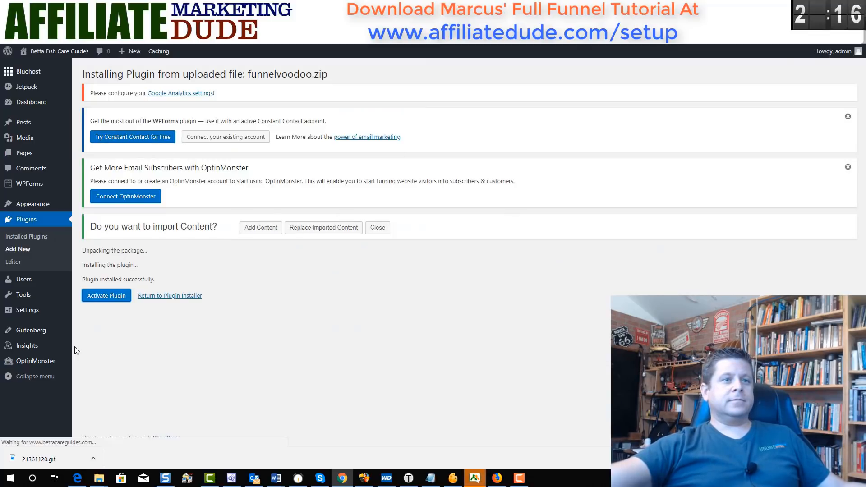
{"action": "left_click", "coordinate": [41, 362]}
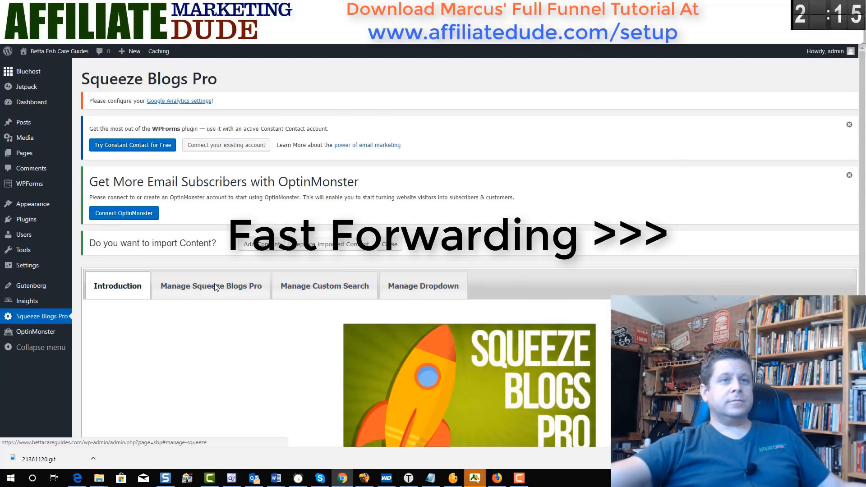
- Enable Optin 1 on pages and type the headline 'Get Your Free Betta Fish Care Guide Here'
{"action": "left_click", "coordinate": [217, 287]}
{"action": "scroll", "coordinate": [115, 323], "scroll_direction": "down", "scroll_amount": 6}
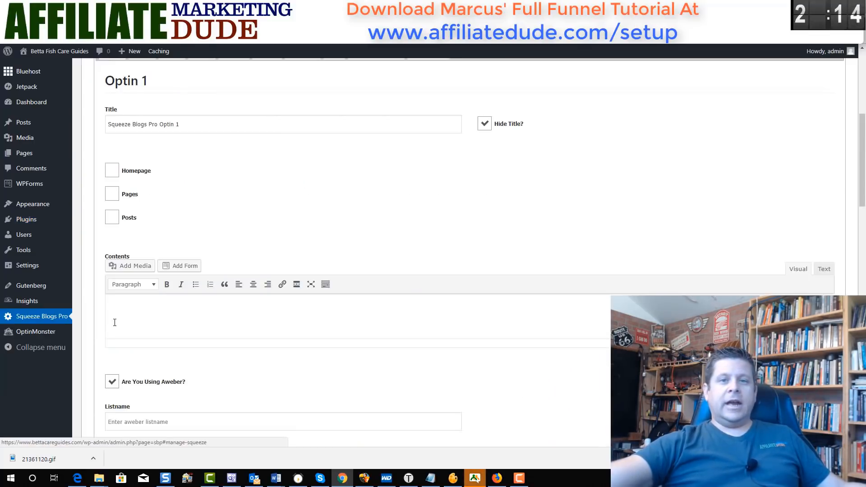
{"action": "scroll", "coordinate": [189, 348], "scroll_direction": "up", "scroll_amount": 2}
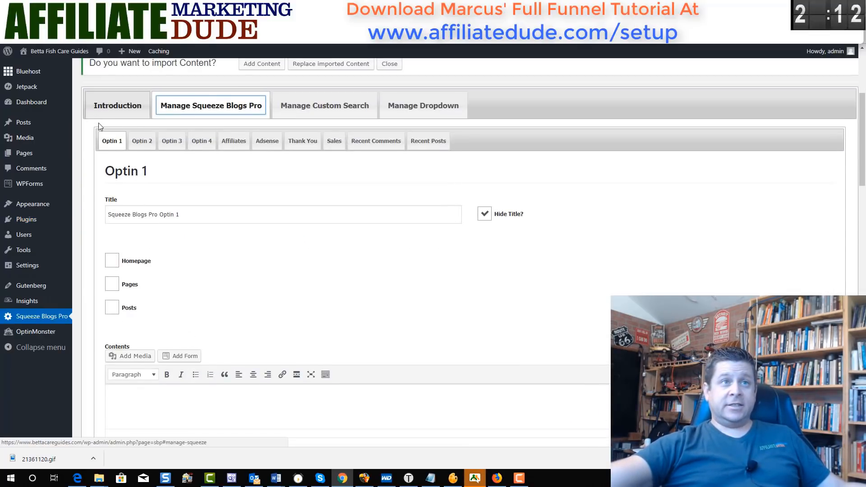
{"action": "scroll", "coordinate": [248, 286], "scroll_direction": "down", "scroll_amount": 2}
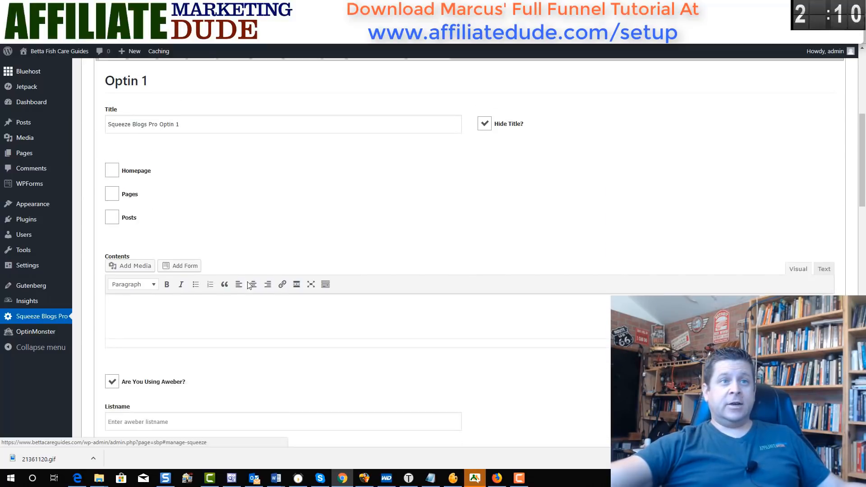
{"action": "left_click", "coordinate": [112, 197]}
{"action": "scroll", "coordinate": [248, 240], "scroll_direction": "down", "scroll_amount": 2}
{"action": "left_click", "coordinate": [338, 227]}
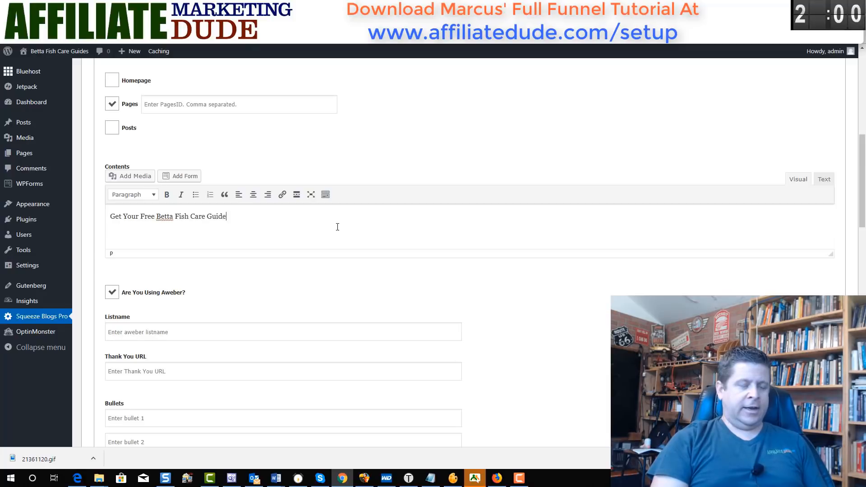
{"action": "type", "text": "Get Your Free Betta Fish Care Guide Here"}
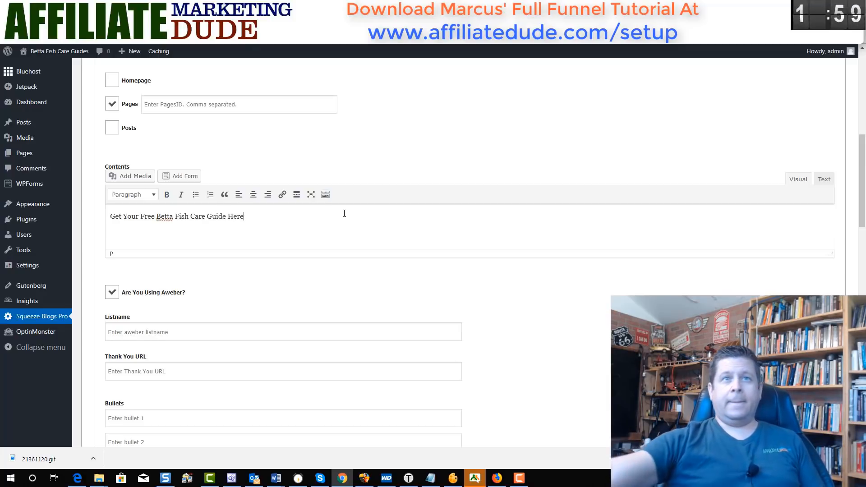
- Make the headline centred, bold and red-orange, and add an empty paragraph below it
{"action": "left_click", "coordinate": [253, 194]}
{"action": "left_click_drag", "start_coordinate": [460, 213], "coordinate": [402, 216]}
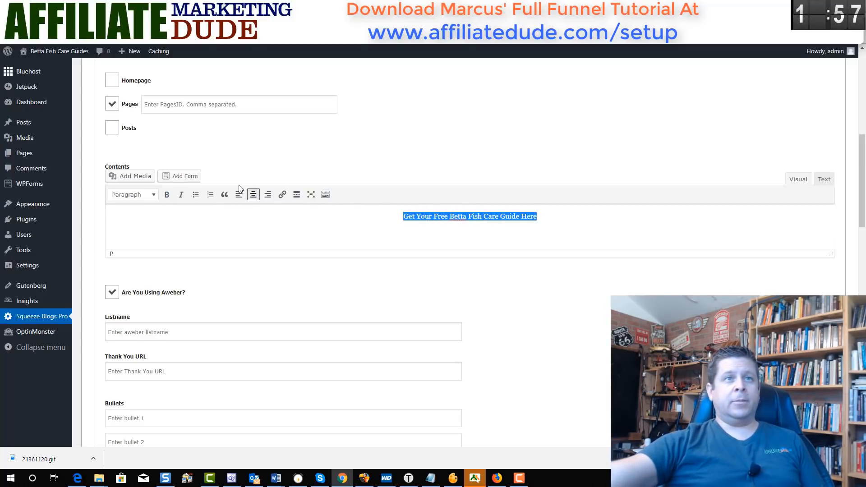
{"action": "left_click", "coordinate": [166, 194]}
{"action": "left_click", "coordinate": [325, 195]}
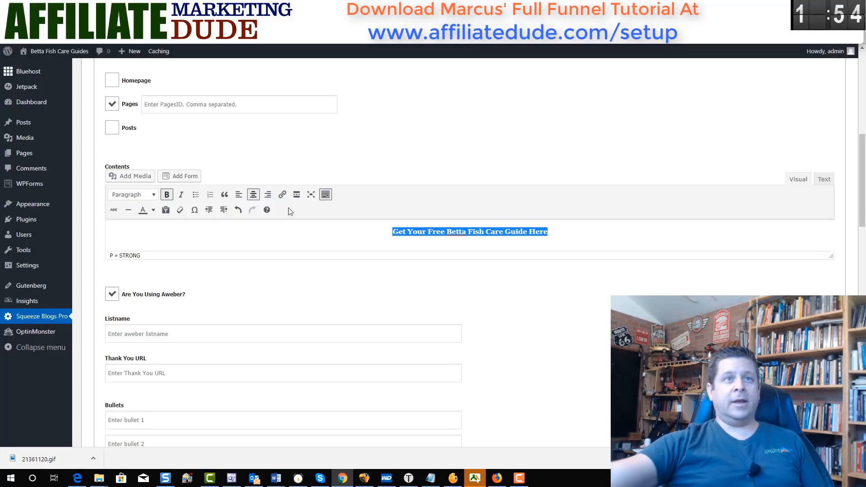
{"action": "left_click", "coordinate": [154, 209]}
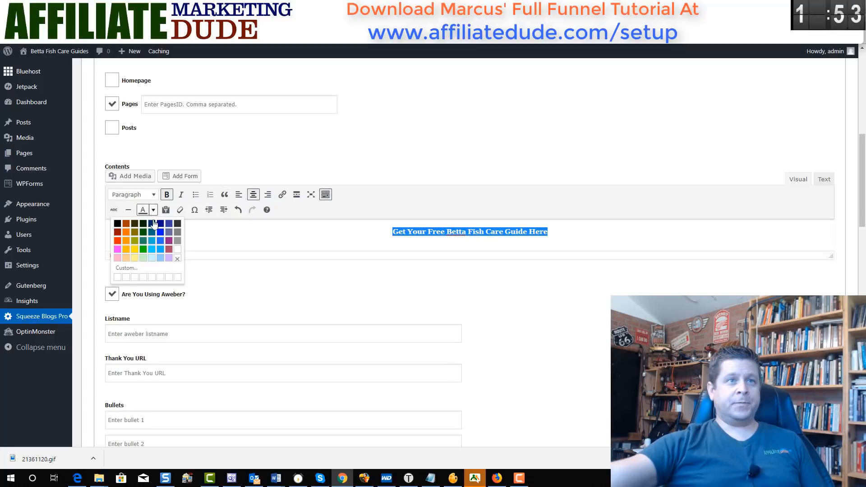
{"action": "left_click", "coordinate": [119, 241]}
{"action": "left_click", "coordinate": [607, 235]}
{"action": "key", "text": "Return"}
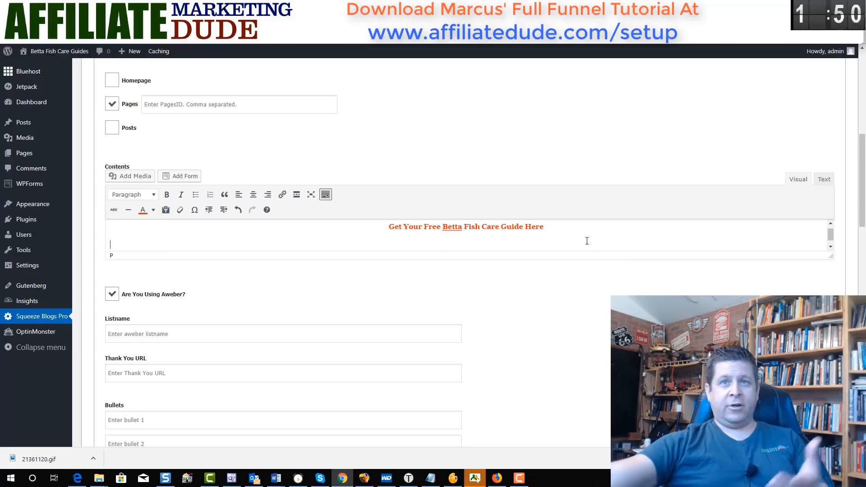
{"action": "left_click", "coordinate": [114, 176]}
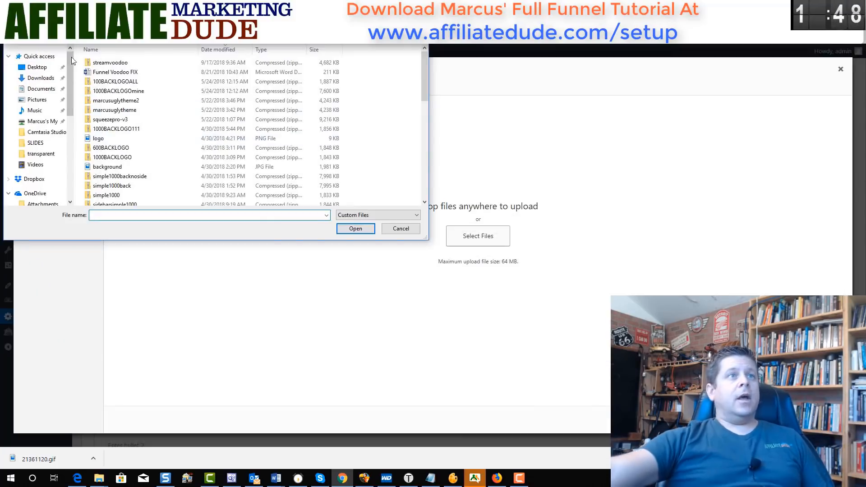
- Upload down-2.png and insert it into the Optin 1 contents below the headline
{"action": "left_click", "coordinate": [37, 100]}
{"action": "double_click", "coordinate": [392, 72]}
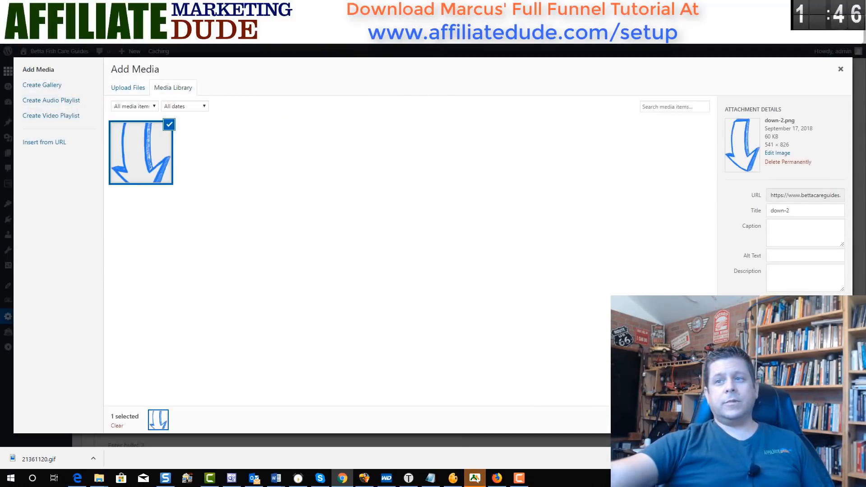
{"action": "left_click", "coordinate": [819, 421]}
- Shrink the arrow image to about 125px wide and centre it
{"action": "scroll", "coordinate": [429, 213], "scroll_direction": "up", "scroll_amount": 2}
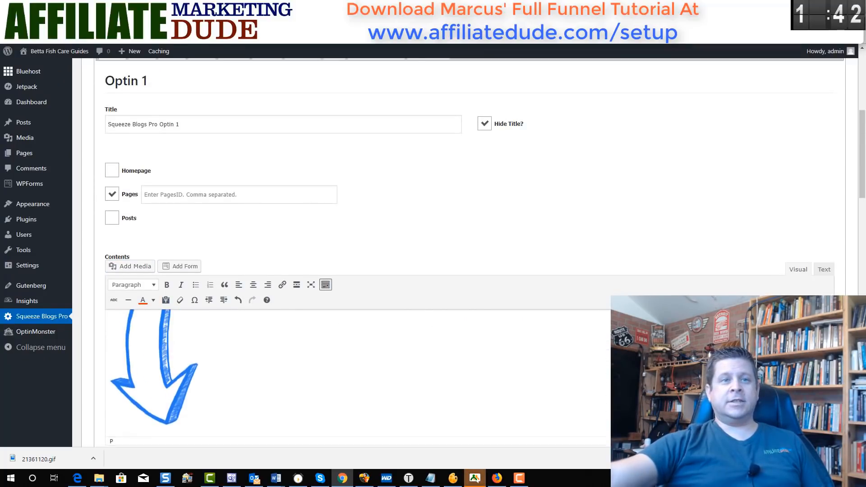
{"action": "left_click", "coordinate": [152, 353]}
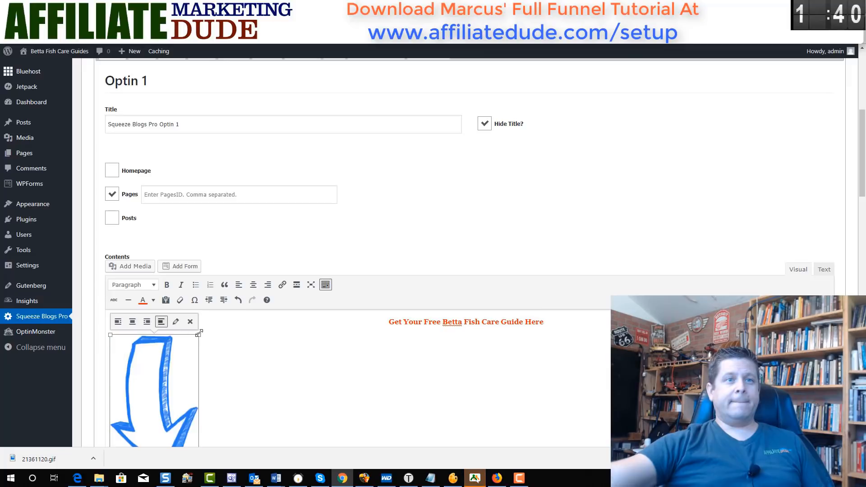
{"action": "left_click", "coordinate": [201, 336]}
{"action": "left_click", "coordinate": [191, 341]}
{"action": "left_click_drag", "start_coordinate": [202, 334], "coordinate": [166, 361]}
{"action": "left_click", "coordinate": [251, 286]}
{"action": "scroll", "coordinate": [383, 291], "scroll_direction": "down", "scroll_amount": 7}
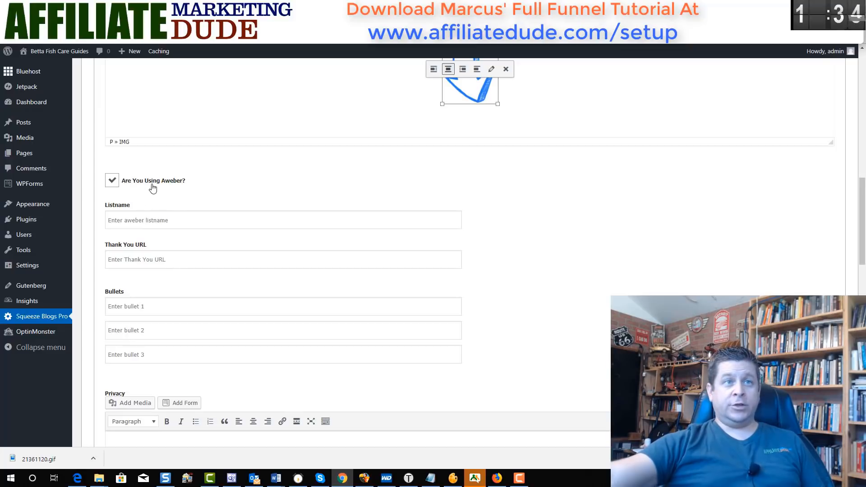
- Enter 'simp' as the Aweber list name for Optin 1
{"action": "left_click", "coordinate": [160, 222]}
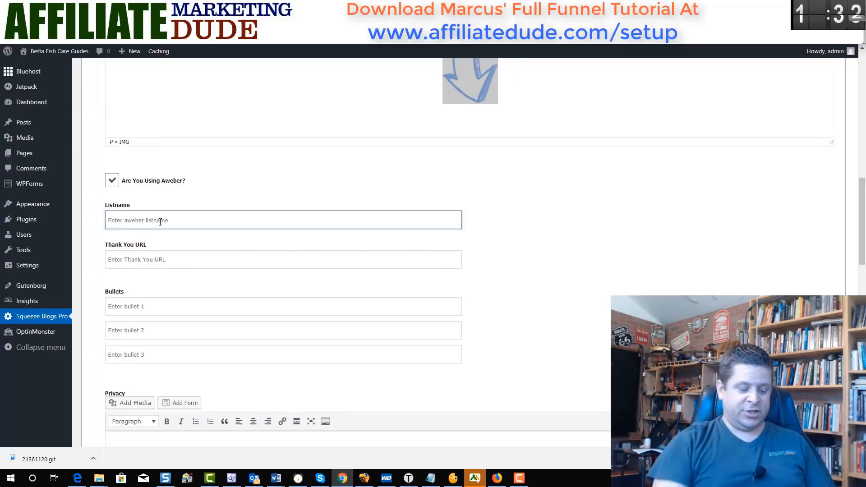
{"action": "type", "text": "simplemarcus"}
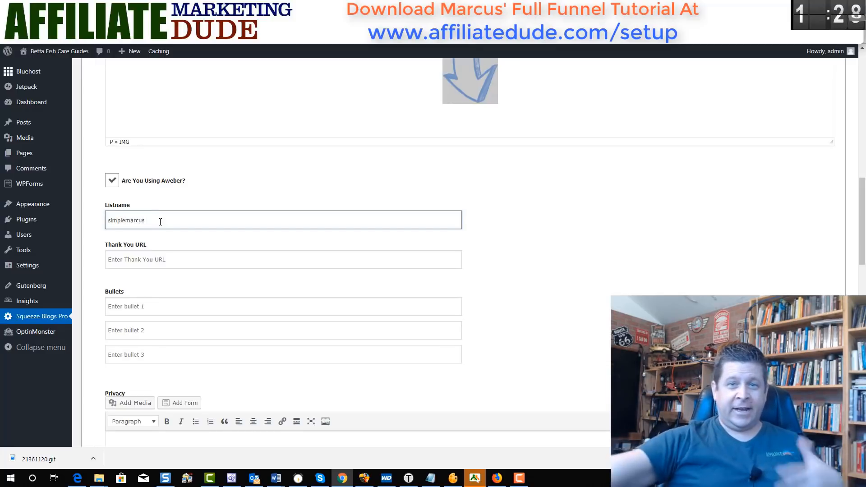
{"action": "left_click", "coordinate": [207, 259]}
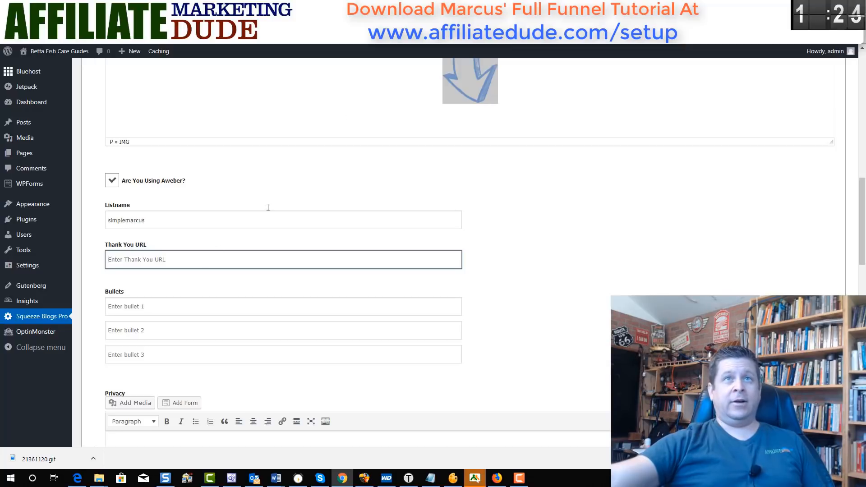
- Copy the Hello world! post's URL from the live site for the thank-you page
{"action": "left_click", "coordinate": [181, 7]}
{"action": "mouse_move", "coordinate": [47, 53]}
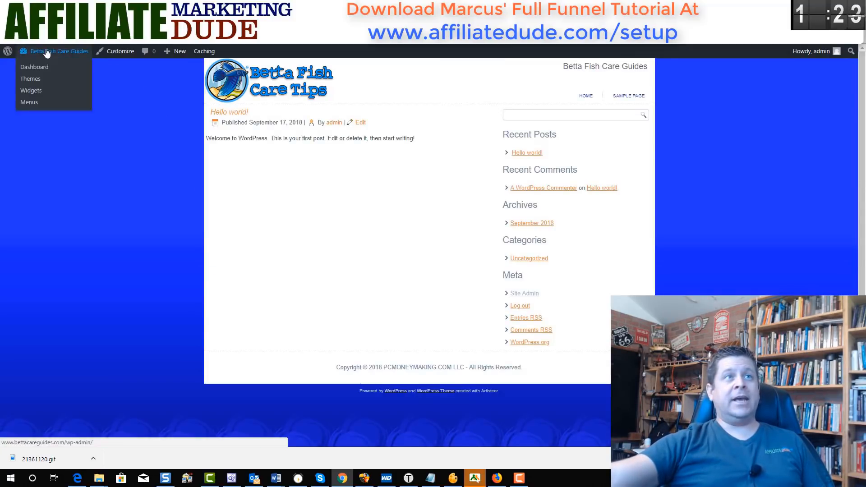
{"action": "left_click", "coordinate": [39, 67]}
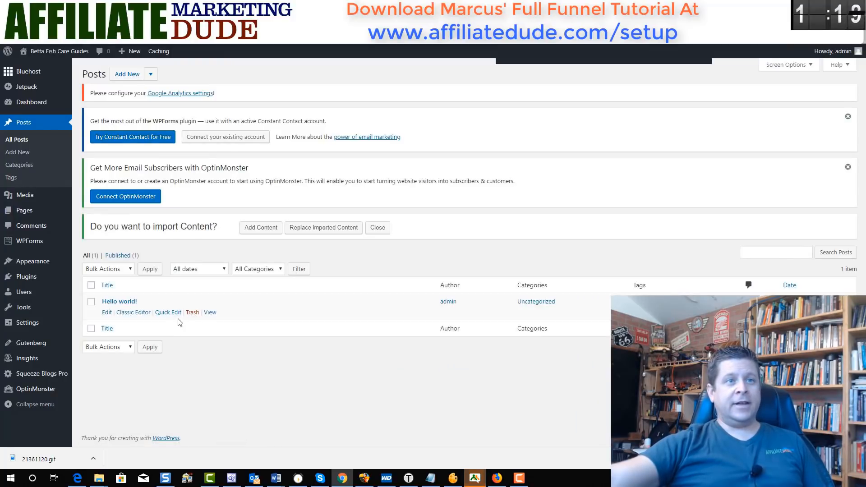
{"action": "left_click", "coordinate": [210, 313]}
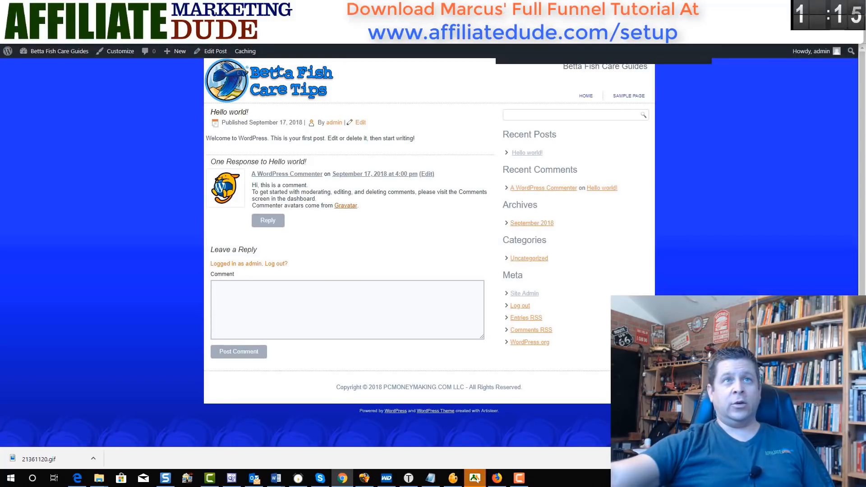
{"action": "right_click", "coordinate": [238, 25]}
{"action": "left_click", "coordinate": [261, 73]}
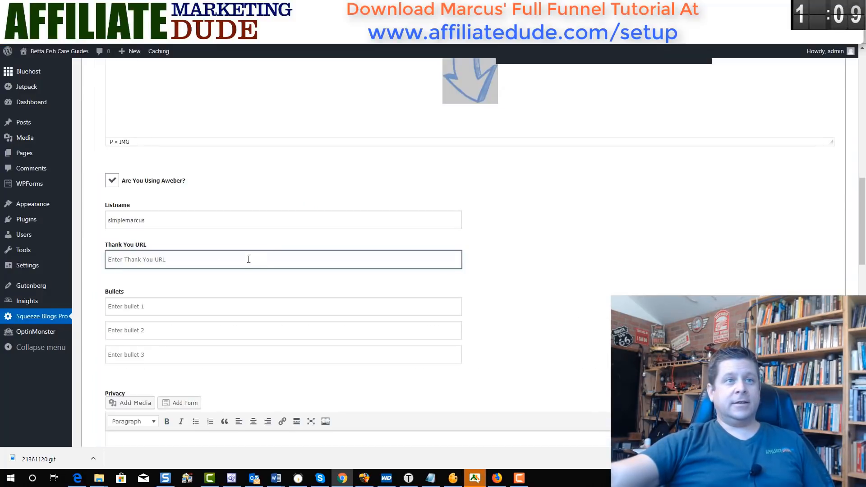
- Paste the Hello world! URL as the thank-you page and enter bullet 'Betta Fish Care Tips'
{"action": "key", "text": "ctrl+v"}
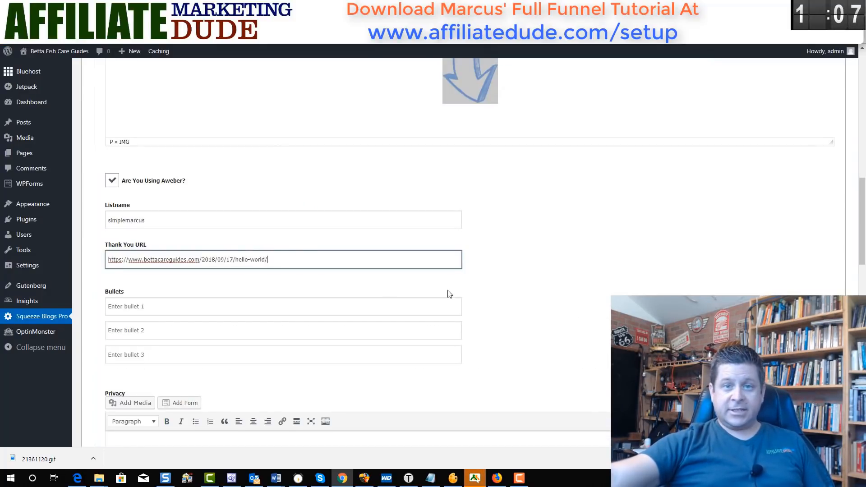
{"action": "scroll", "coordinate": [373, 286], "scroll_direction": "down", "scroll_amount": 2}
{"action": "left_click", "coordinate": [298, 217]}
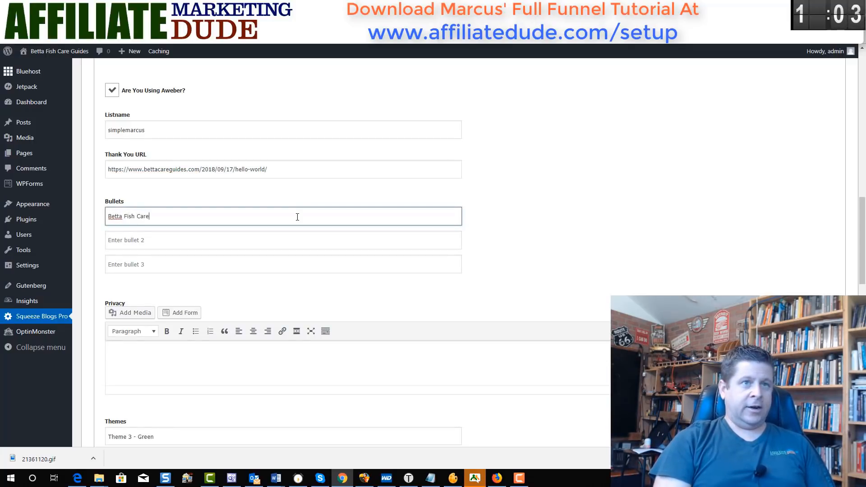
{"action": "type", "text": "Betta Fish Care Tips"}
- Add bullets 'How To Feed Your Fish' and 'PLUS How My Girlfriend Has A 14 Year Old Fish'
{"action": "key", "text": "Tab"}
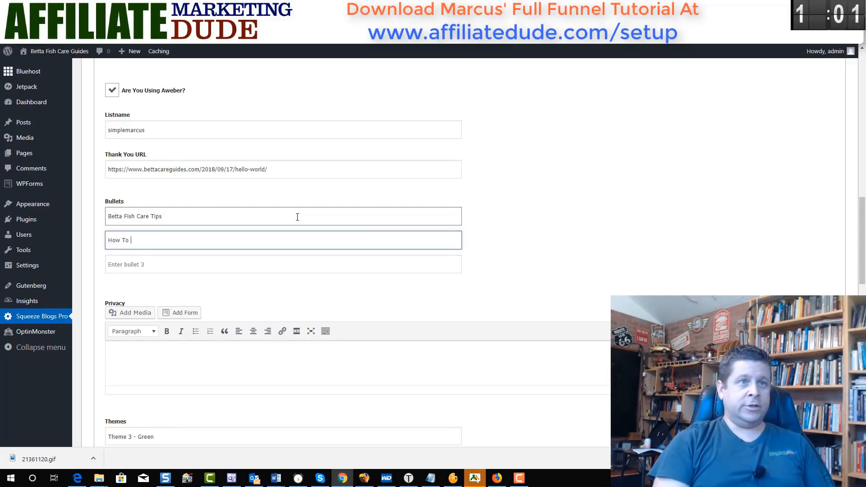
{"action": "type", "text": "How To "}
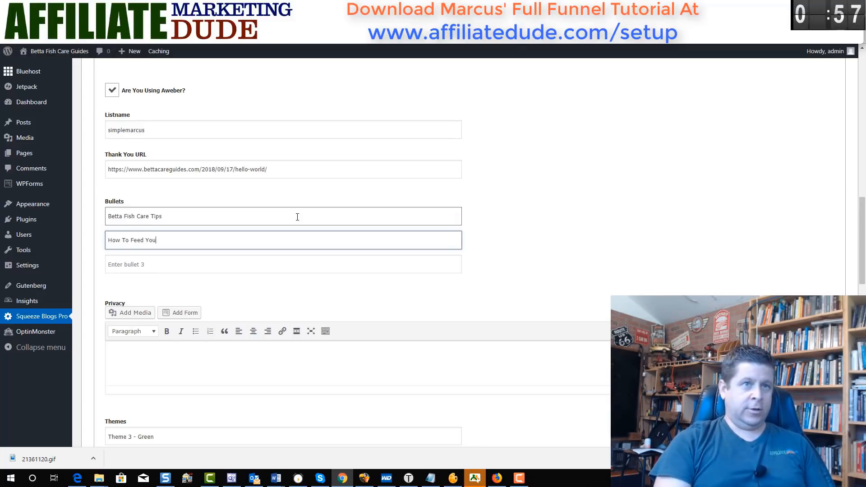
{"action": "type", "text": "Feed Your Fish"}
{"action": "key", "text": "Tab"}
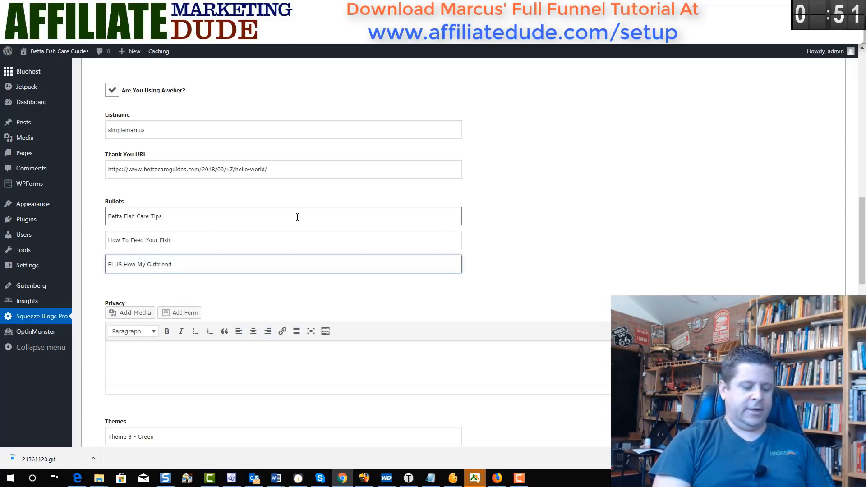
{"action": "type", "text": "PLUS How My Girlfriend Has A 14 Year O"}
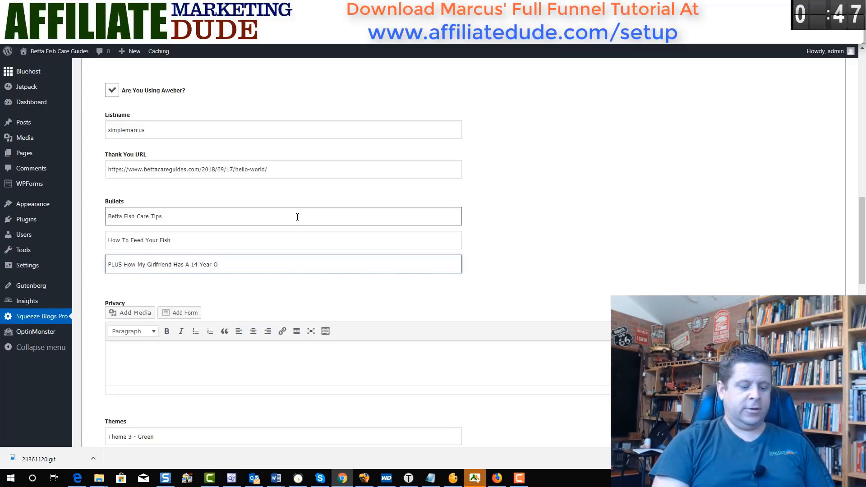
{"action": "type", "text": "ld Fish"}
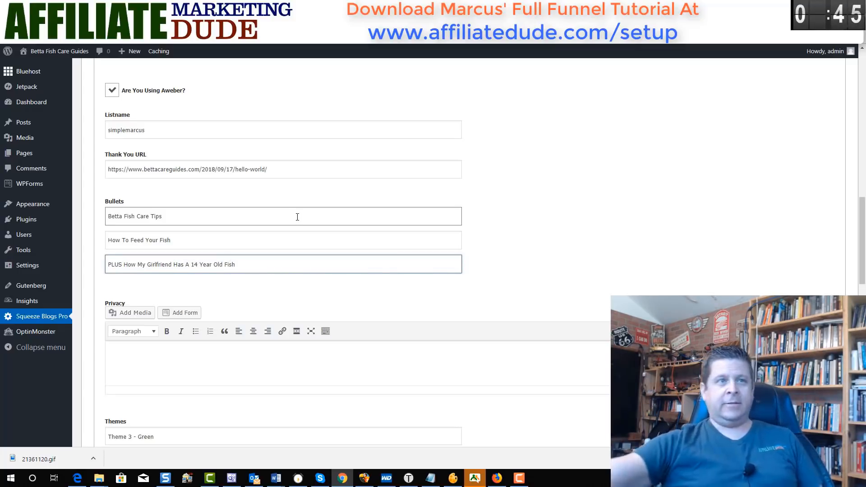
{"action": "scroll", "coordinate": [334, 230], "scroll_direction": "down", "scroll_amount": 5}
{"action": "scroll", "coordinate": [335, 230], "scroll_direction": "down", "scroll_amount": 6}
{"action": "scroll", "coordinate": [335, 230], "scroll_direction": "up", "scroll_amount": 6}
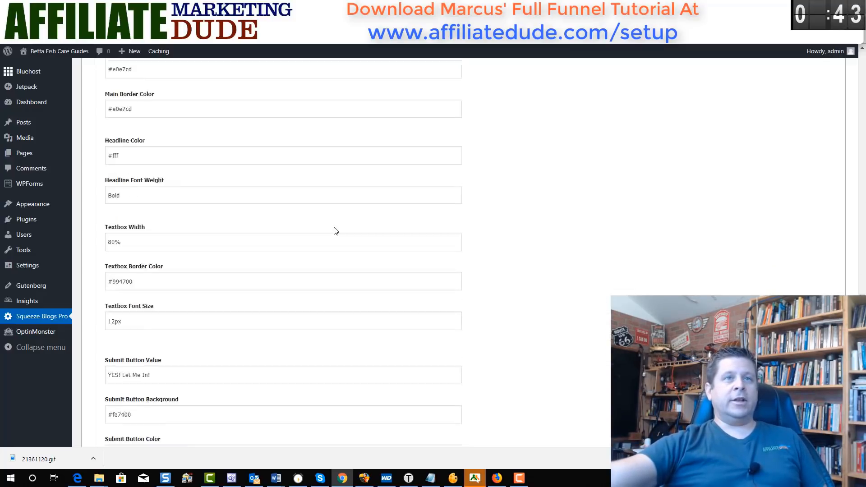
- Choose Theme 1 - White for the opt-in and scroll down to the update button
{"action": "left_click", "coordinate": [257, 220]}
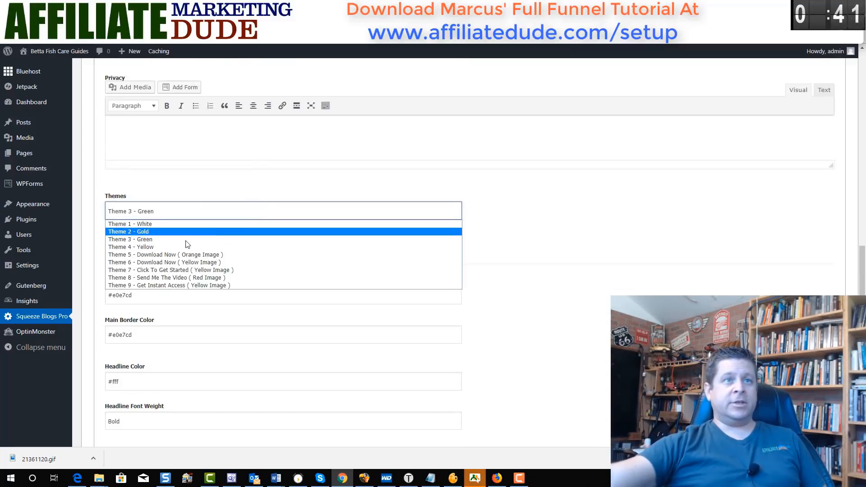
{"action": "left_click", "coordinate": [165, 225]}
{"action": "scroll", "coordinate": [248, 317], "scroll_direction": "down", "scroll_amount": 2}
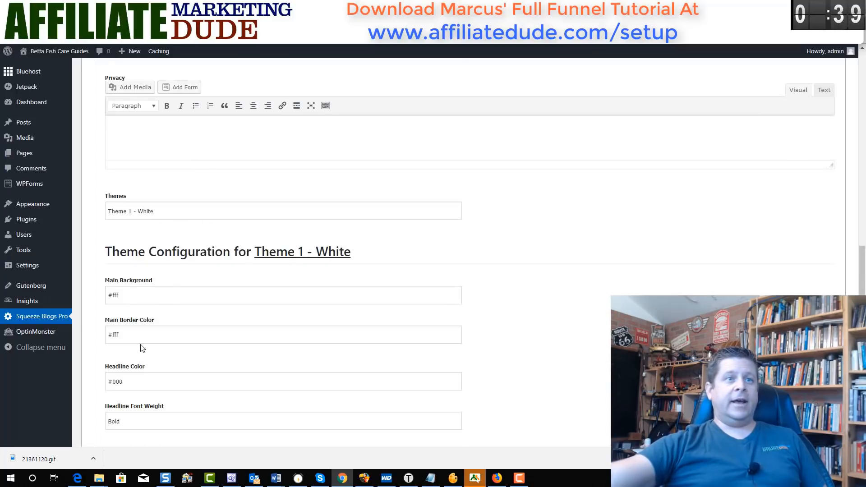
{"action": "scroll", "coordinate": [139, 346], "scroll_direction": "down", "scroll_amount": 10}
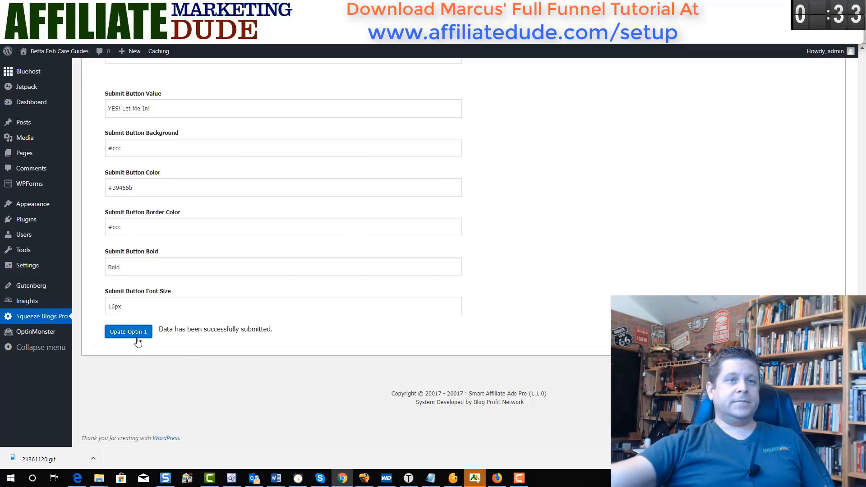
- Drag the Squeeze Blogs Pro widget to the top of the Primary Widget Area
{"action": "mouse_move", "coordinate": [27, 206]}
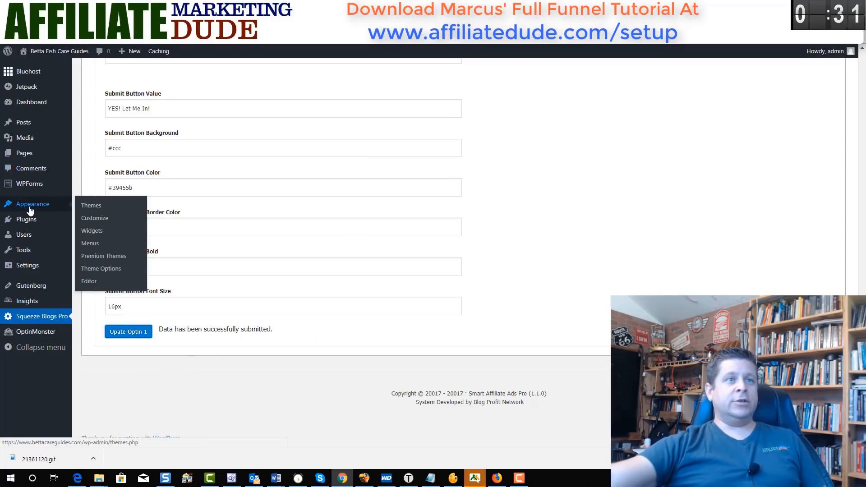
{"action": "left_click", "coordinate": [88, 231]}
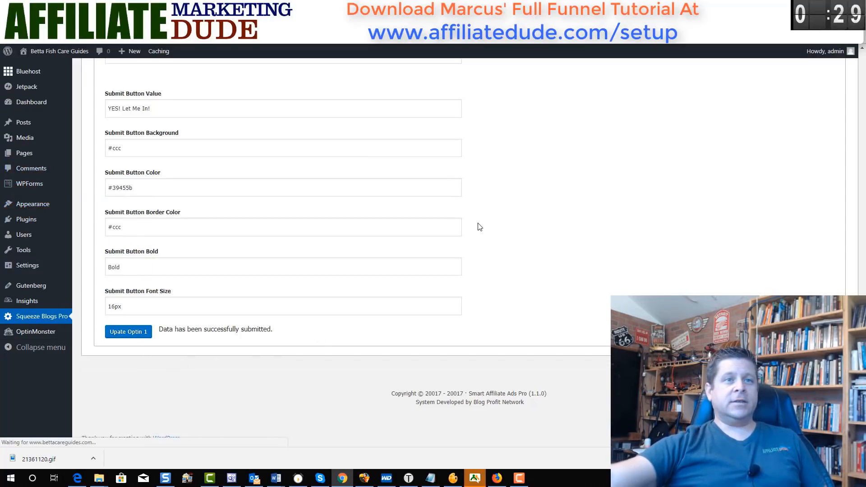
{"action": "scroll", "coordinate": [461, 263], "scroll_direction": "down", "scroll_amount": 4}
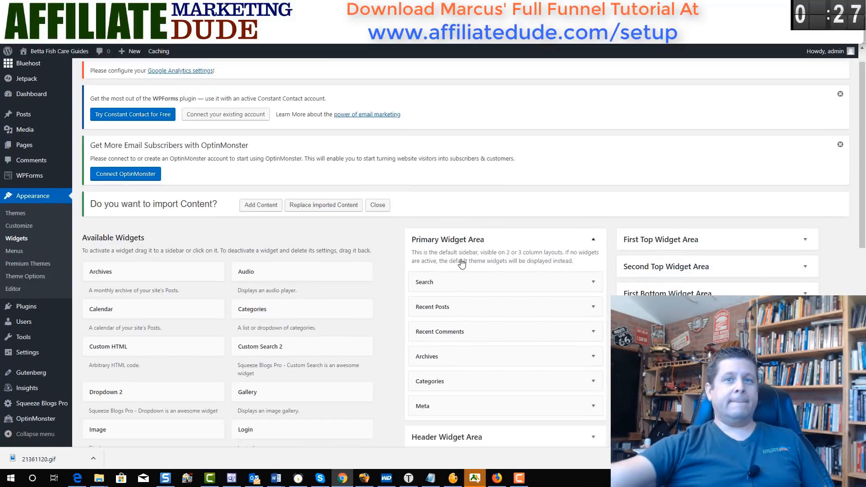
{"action": "scroll", "coordinate": [370, 325], "scroll_direction": "down", "scroll_amount": 4}
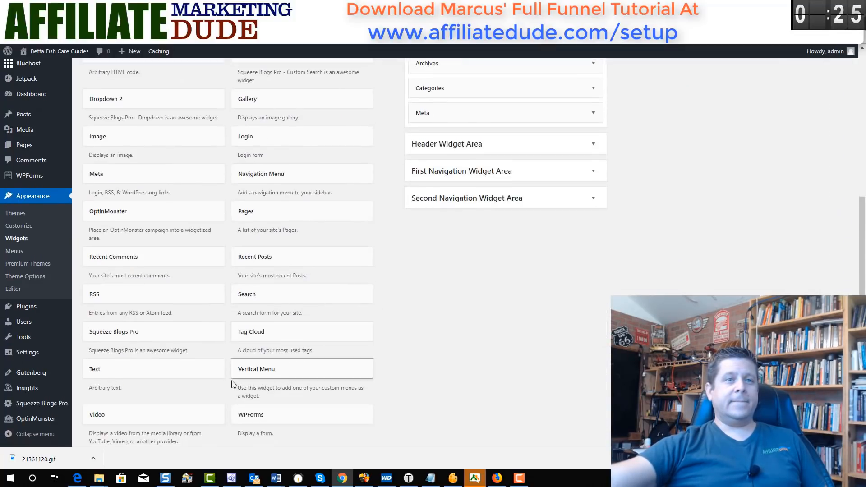
{"action": "scroll", "coordinate": [207, 388], "scroll_direction": "down", "scroll_amount": 2}
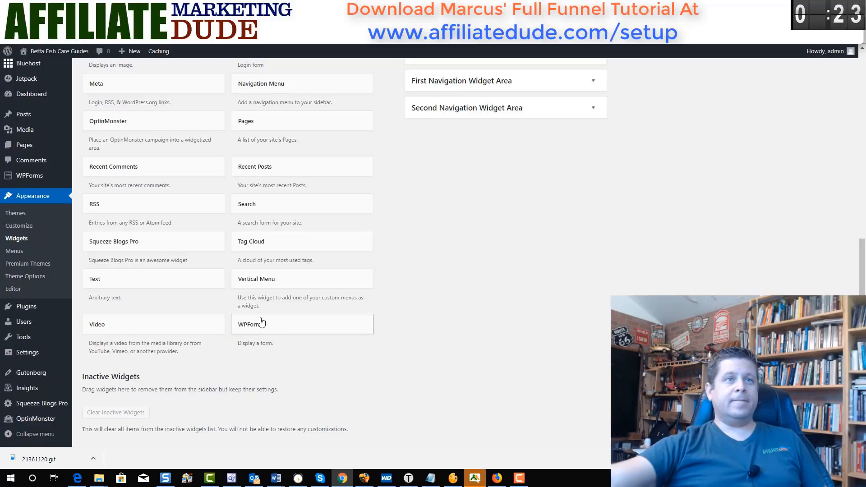
{"action": "left_click_drag", "start_coordinate": [162, 246], "coordinate": [493, 154]}
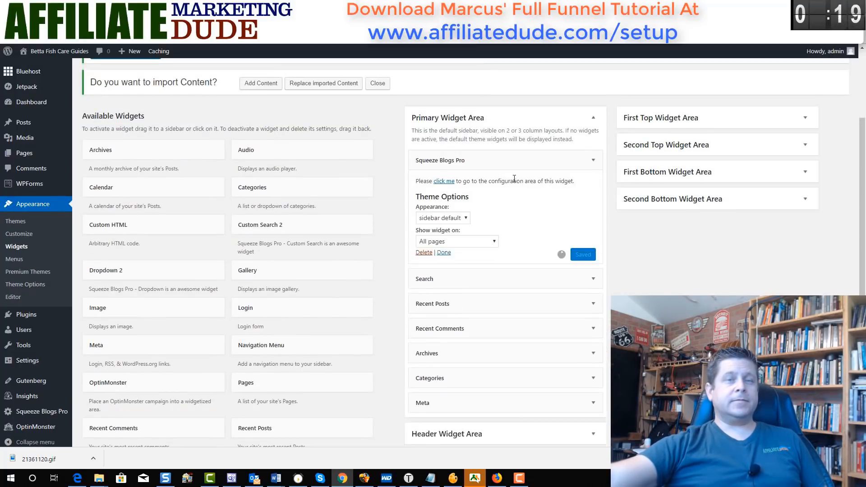
{"action": "left_click", "coordinate": [27, 361]}
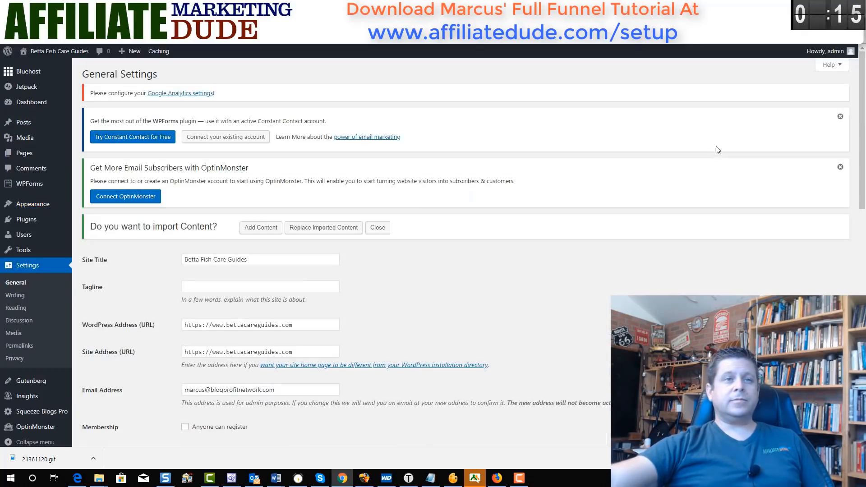
- Set the homepage to a static page showing Sample Page and save the Reading settings
{"action": "scroll", "coordinate": [496, 217], "scroll_direction": "down", "scroll_amount": 2}
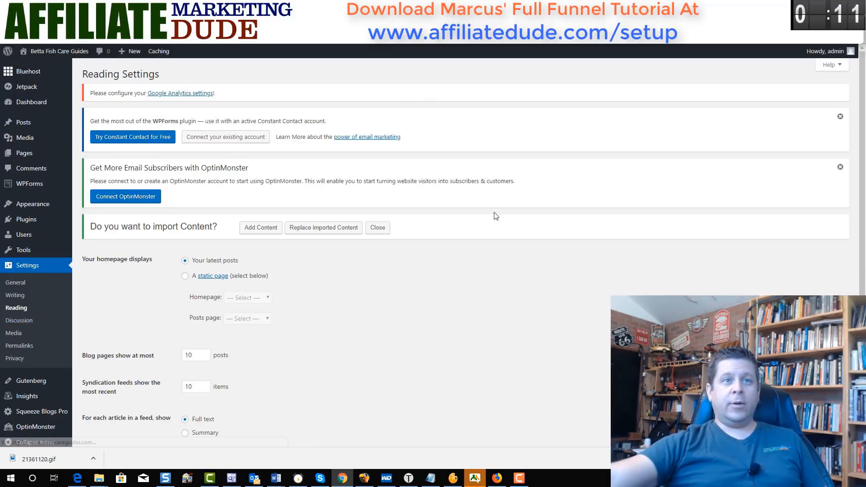
{"action": "left_click", "coordinate": [185, 276]}
{"action": "scroll", "coordinate": [289, 273], "scroll_direction": "down", "scroll_amount": 1}
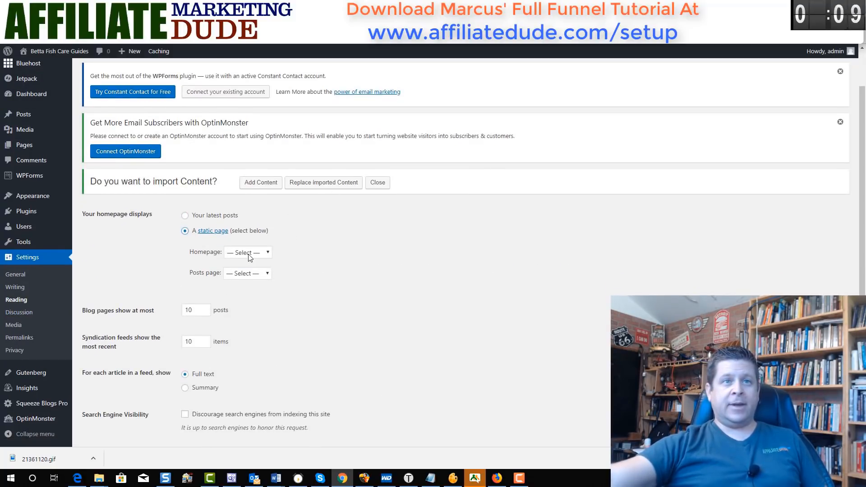
{"action": "scroll", "coordinate": [289, 277], "scroll_direction": "down", "scroll_amount": 1}
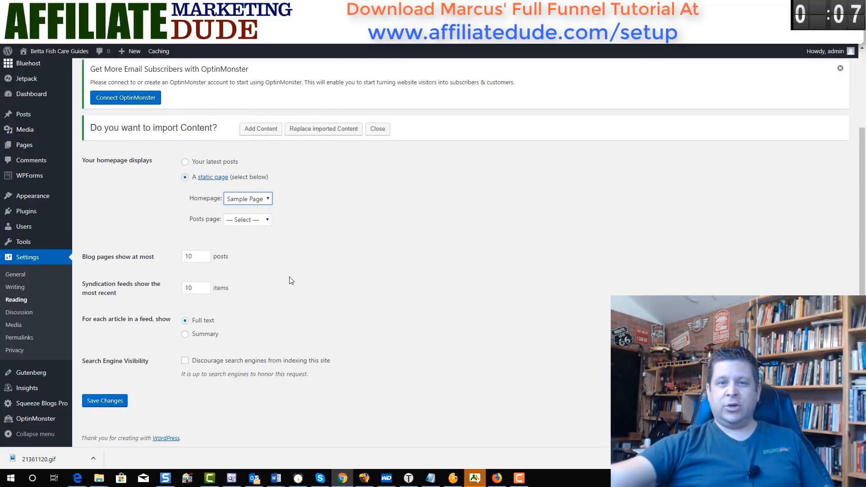
{"action": "left_click", "coordinate": [120, 409]}
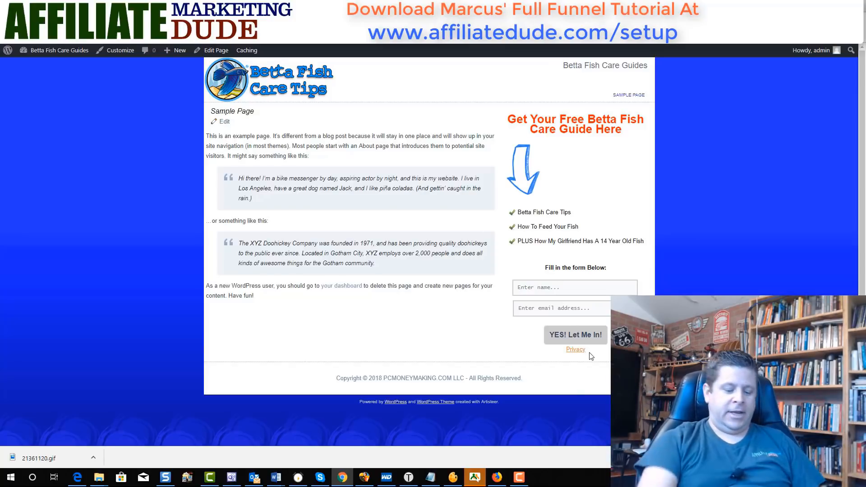
- Submit a test sign-up with the name 'asdfasdf' through the sidebar opt-in form
{"action": "left_click", "coordinate": [595, 291]}
{"action": "type", "text": "as"}
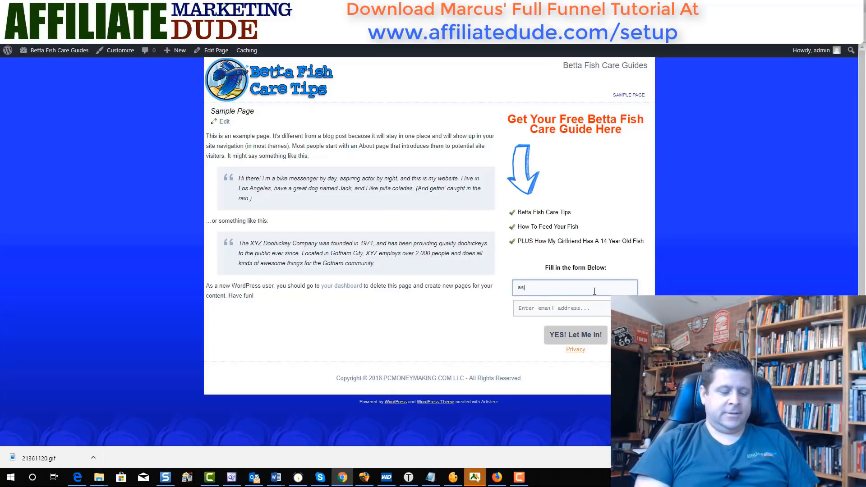
{"action": "type", "text": "dfasdf"}
{"action": "key", "text": "Tab"}
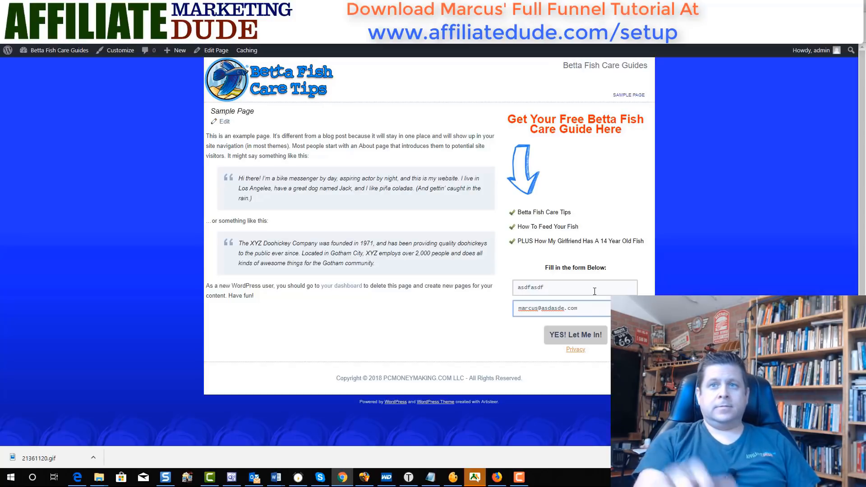
{"action": "key", "text": "Return"}
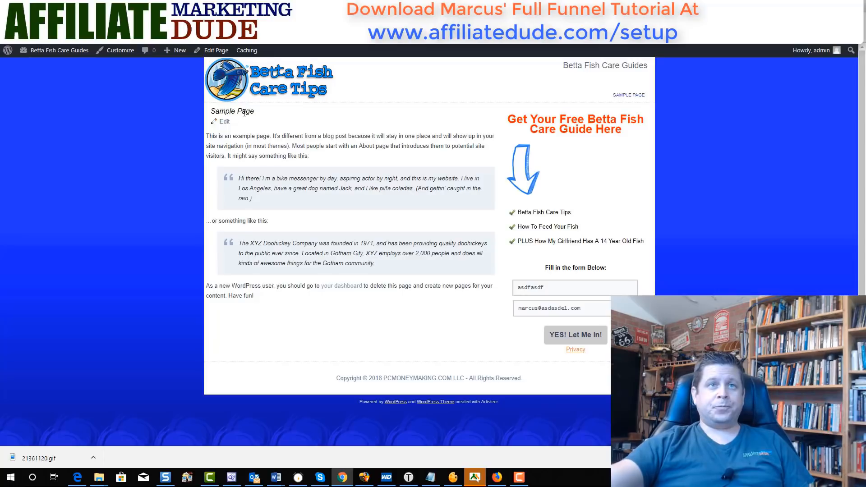
{"action": "left_click", "coordinate": [225, 125]}
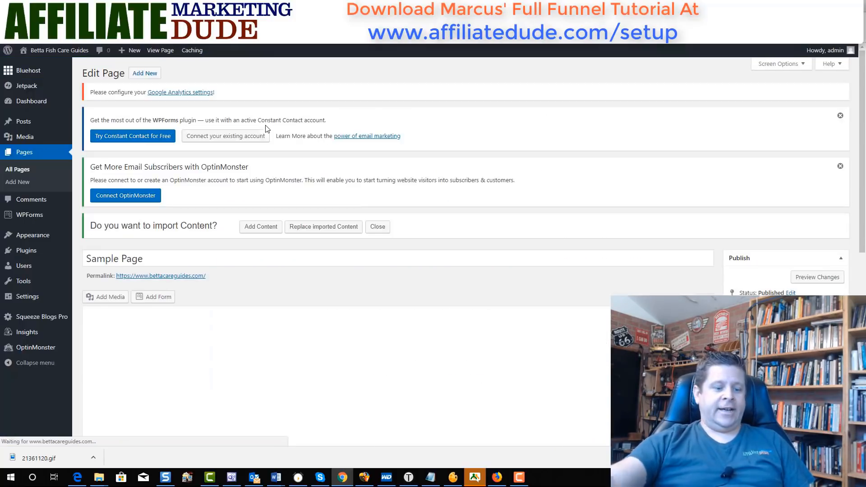
- Retitle the page 'Get Your Free Betta Fish Care Tips Here' and delete its body text
{"action": "triple_click", "coordinate": [215, 260]}
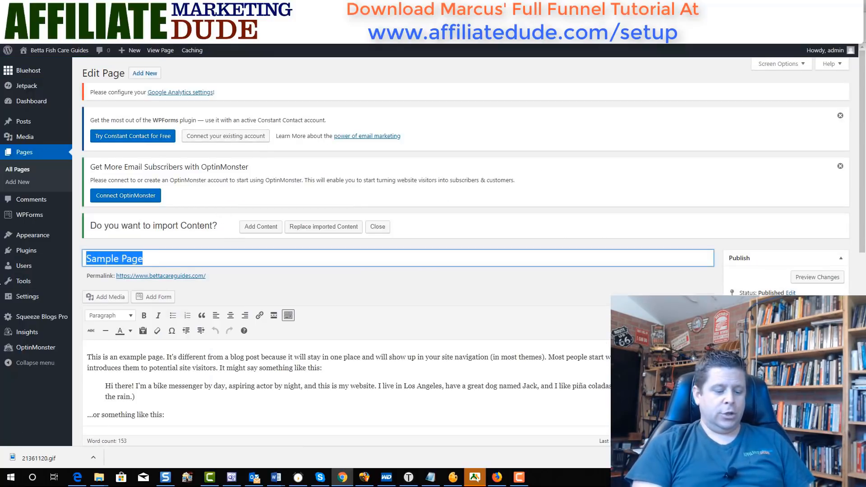
{"action": "type", "text": "Get Your Free Betta Fish"}
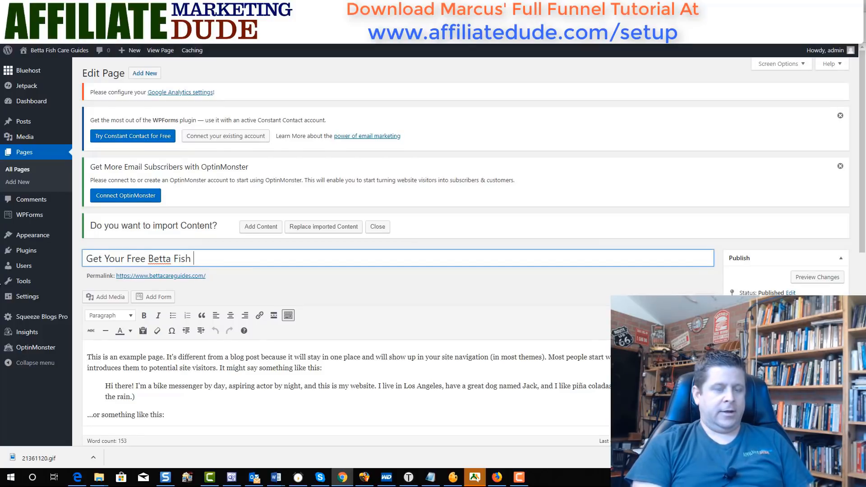
{"action": "type", "text": "Care Tips Here"}
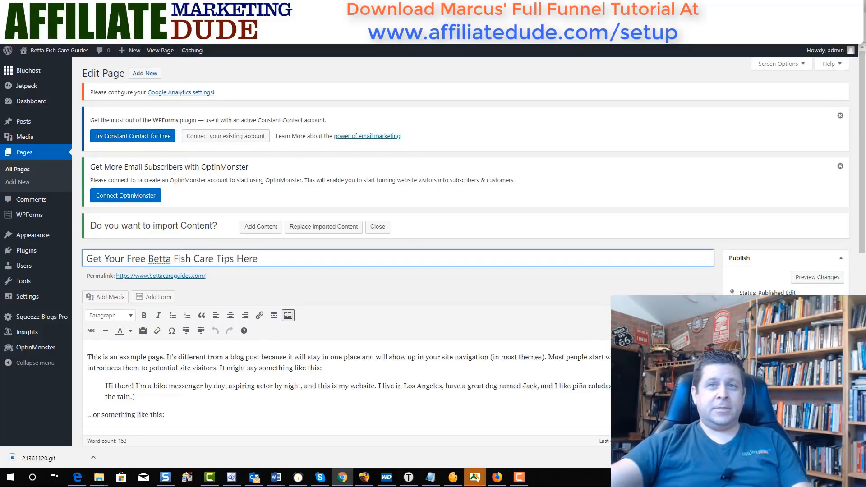
{"action": "scroll", "coordinate": [345, 303], "scroll_direction": "down", "scroll_amount": 3}
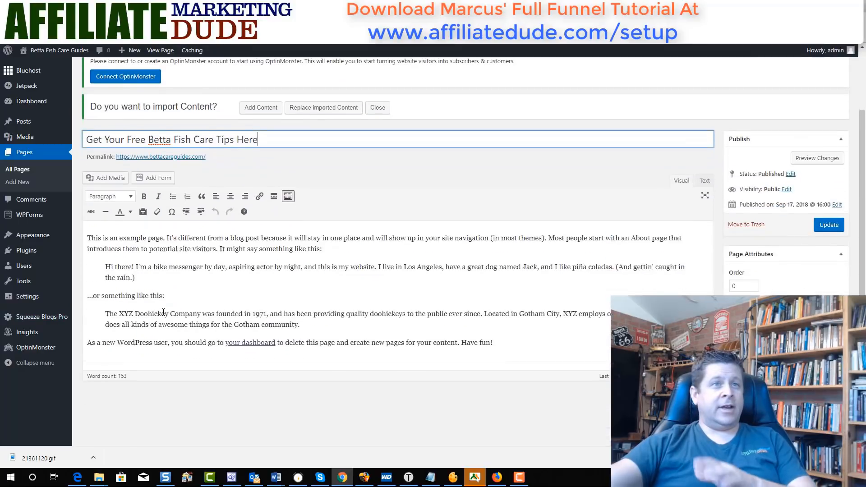
{"action": "left_click_drag", "start_coordinate": [504, 317], "coordinate": [81, 219]}
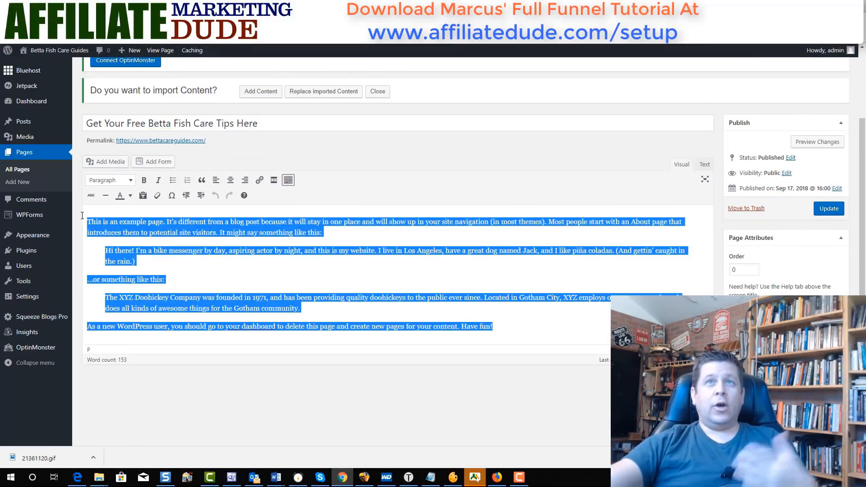
{"action": "key", "text": "BackSpace"}
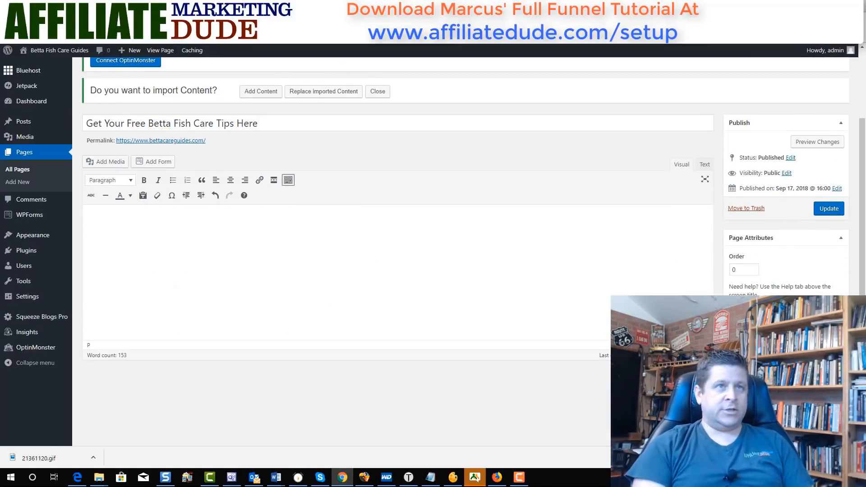
{"action": "key", "text": "ctrl+t"}
- Go to YouTube and open and pause the channel's featured video
{"action": "type", "text": "youtube"}
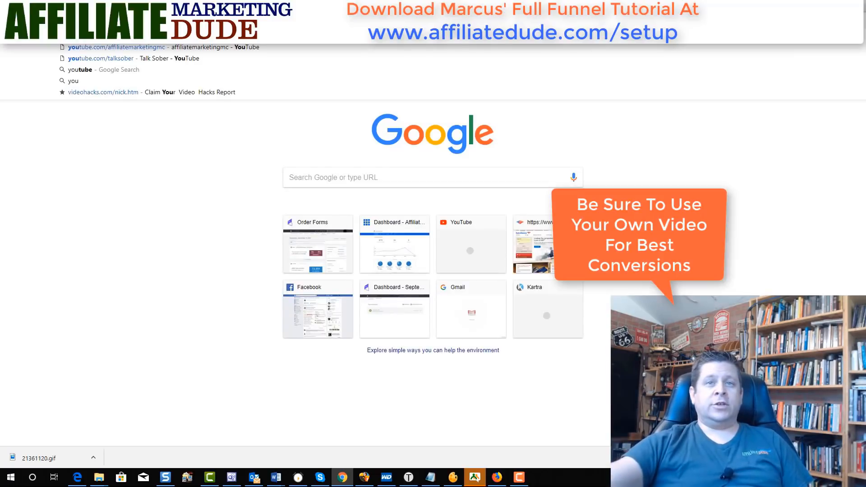
{"action": "key", "text": "Return"}
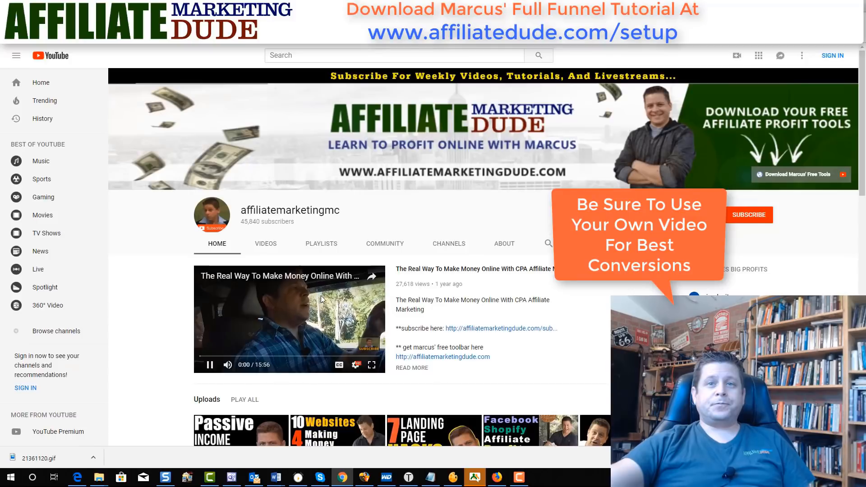
{"action": "left_click", "coordinate": [321, 273]}
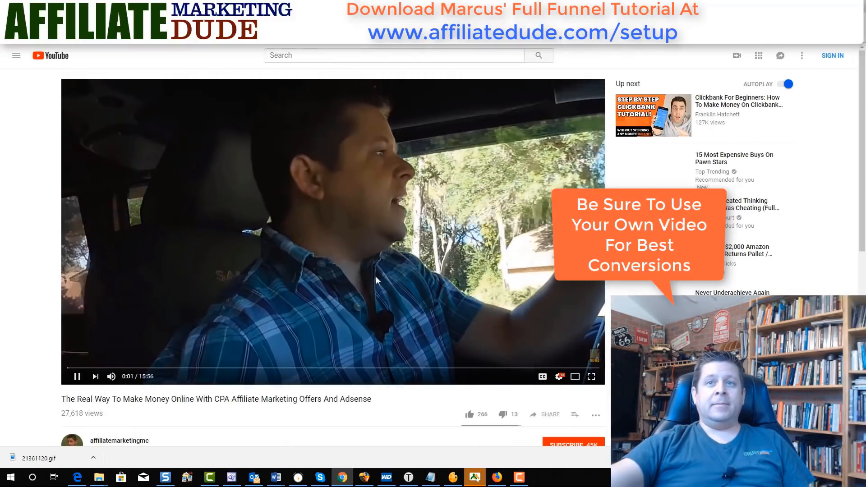
{"action": "left_click", "coordinate": [377, 278]}
- Get the video's embed code with the title hidden and paste it into the page body
{"action": "scroll", "coordinate": [524, 329], "scroll_direction": "down", "scroll_amount": 3}
{"action": "left_click", "coordinate": [550, 278]}
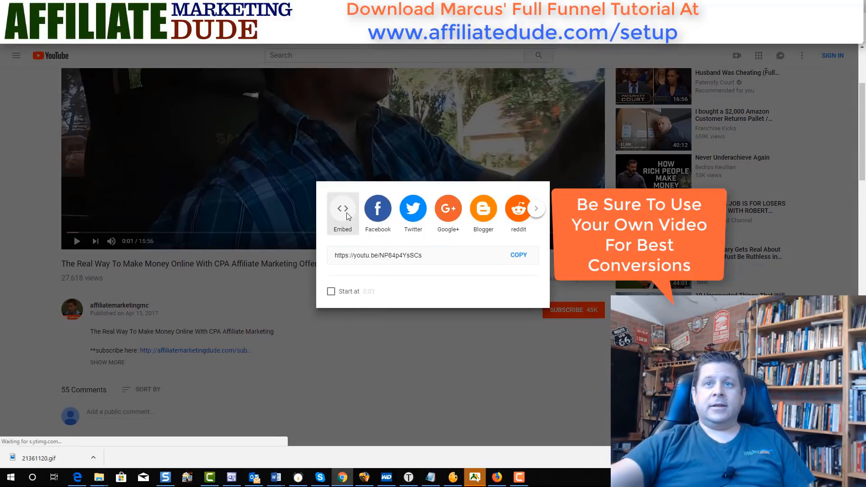
{"action": "left_click", "coordinate": [344, 212]}
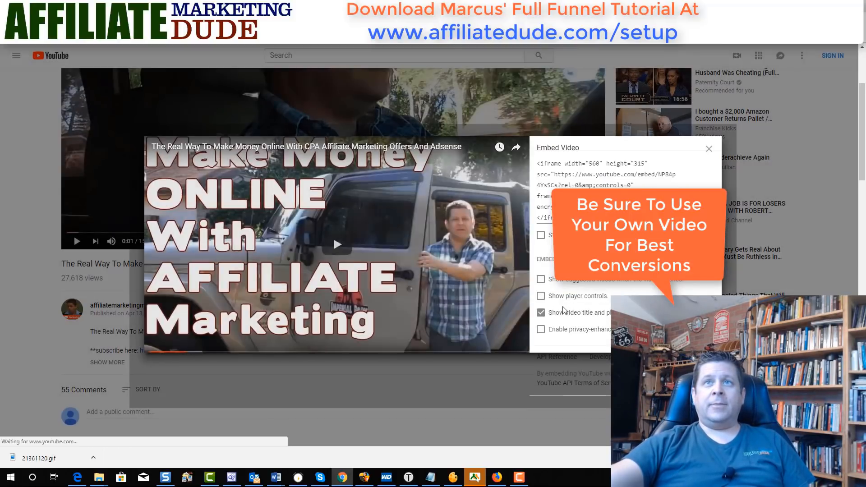
{"action": "left_click", "coordinate": [564, 312]}
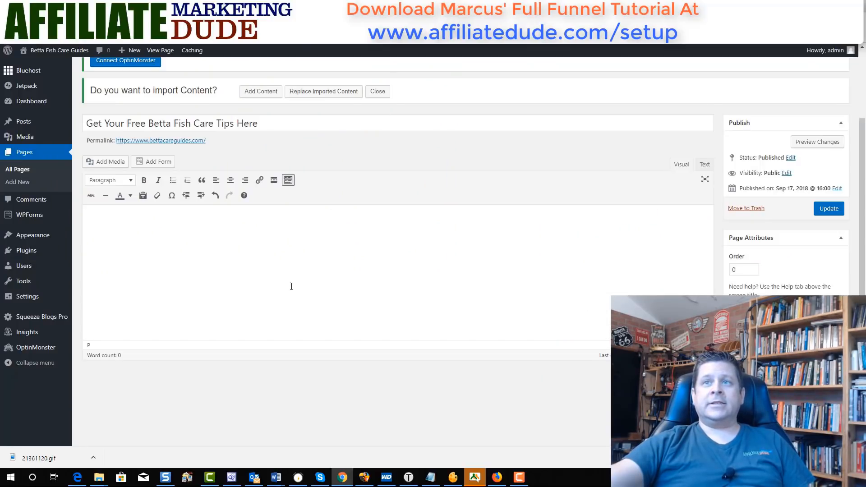
{"action": "type", "text": "<iframe width=\"560\" height=\"315\" src=\"https://www.youtube.com/embed/NP84p4YsSCs?rel=0&amp;controls=0&amp;showinfo=0\" frameborder=\"0\" allow=\"autoplay; encrypted-media\" allowfullscreen></iframe>"}
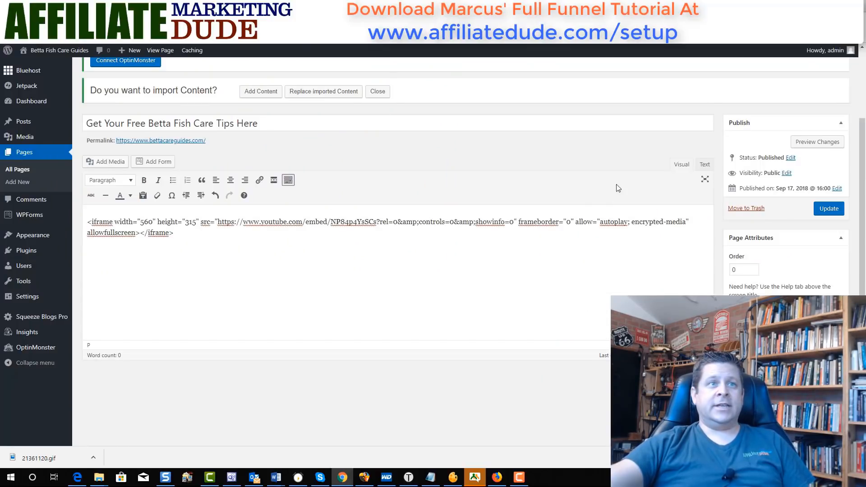
- Replace the escaped code with the iframe code in Text view, update the page, and view it live
{"action": "left_click", "coordinate": [704, 166]}
{"action": "left_click_drag", "start_coordinate": [208, 210], "coordinate": [50, 202]}
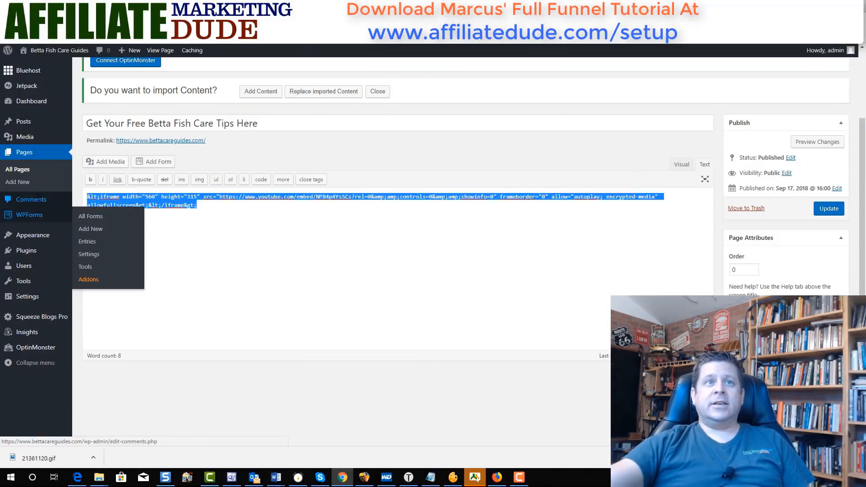
{"action": "type", "text": "<iframe width=\"560\" height=\"315\" src=\"https://www.youtube.com/embed/NP84p4YsSCs?rel=0&amp;controls=0&amp;showinfo=0\" frameborder=\"0\" allow=\"autoplay; encrypted-media\" allowfullscreen></iframe>"}
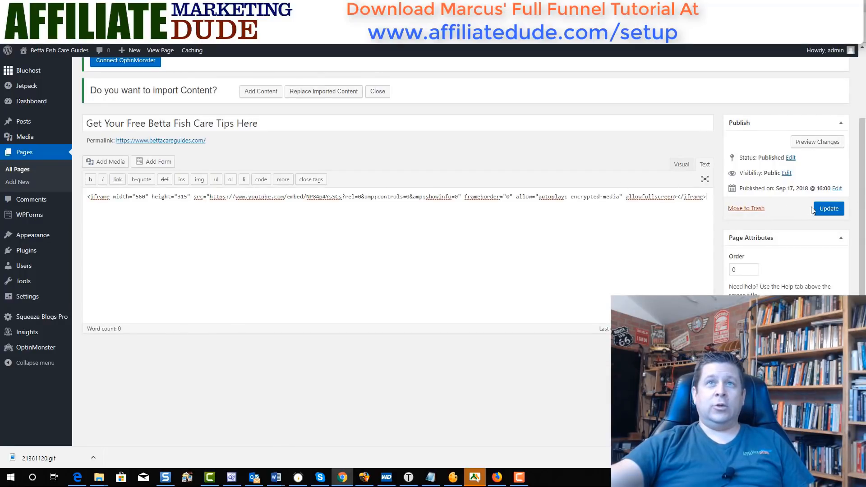
{"action": "left_click", "coordinate": [818, 211]}
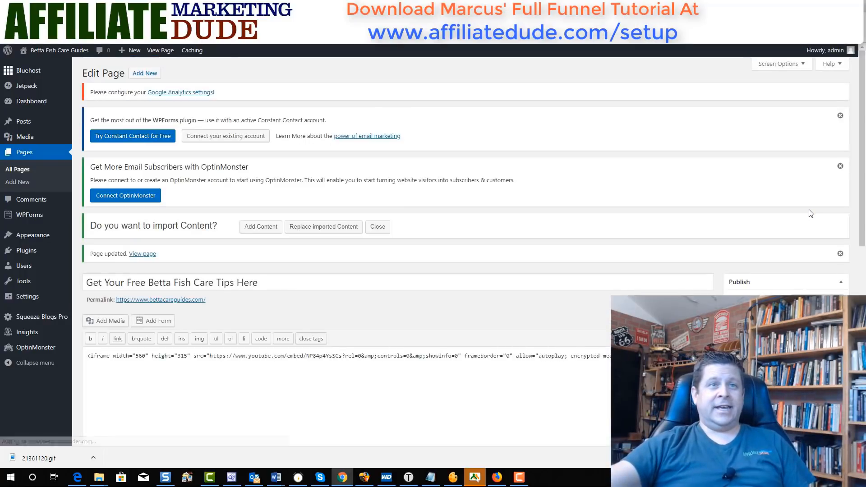
{"action": "left_click", "coordinate": [198, 304]}
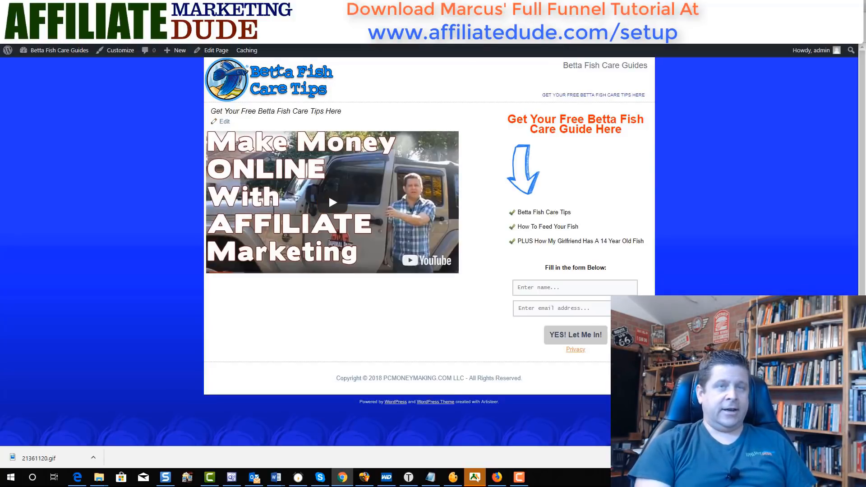
{"action": "type", "text": "simpls"}
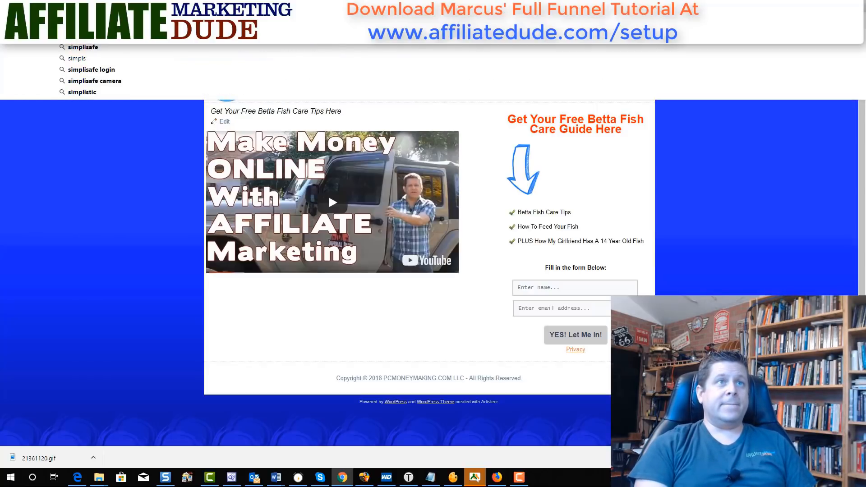
{"action": "key", "text": "BackSpace"}
{"action": "type", "text": "esites"}
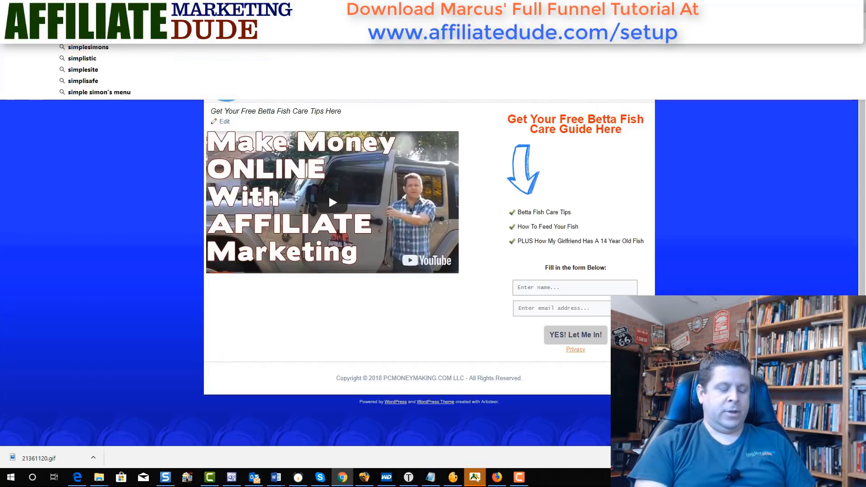
{"action": "type", "text": "bigprofits.com"}
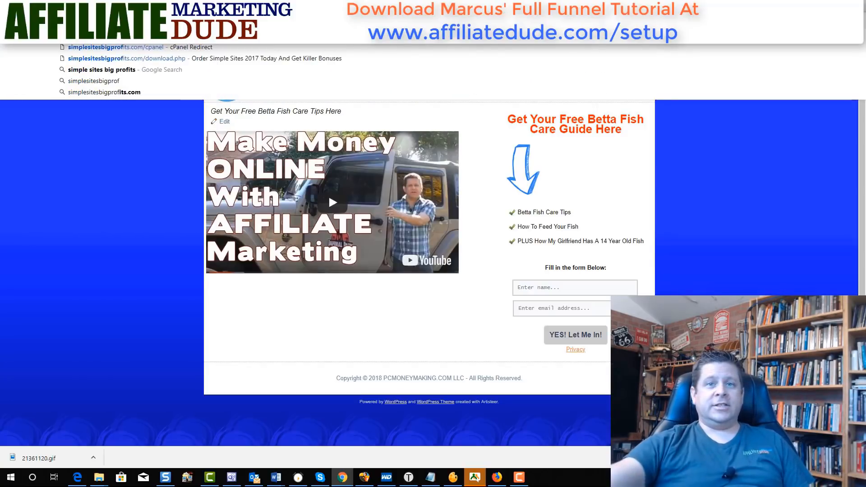
{"action": "key", "text": "Return"}
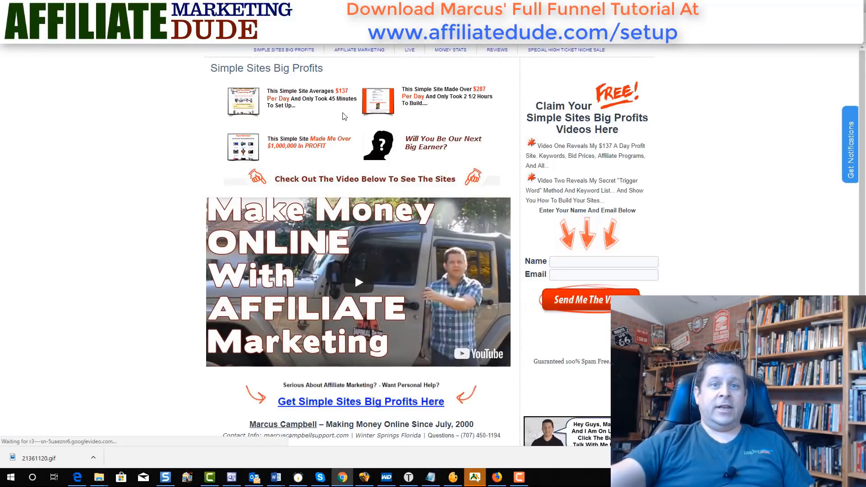
{"action": "scroll", "coordinate": [409, 301], "scroll_direction": "down", "scroll_amount": 2}
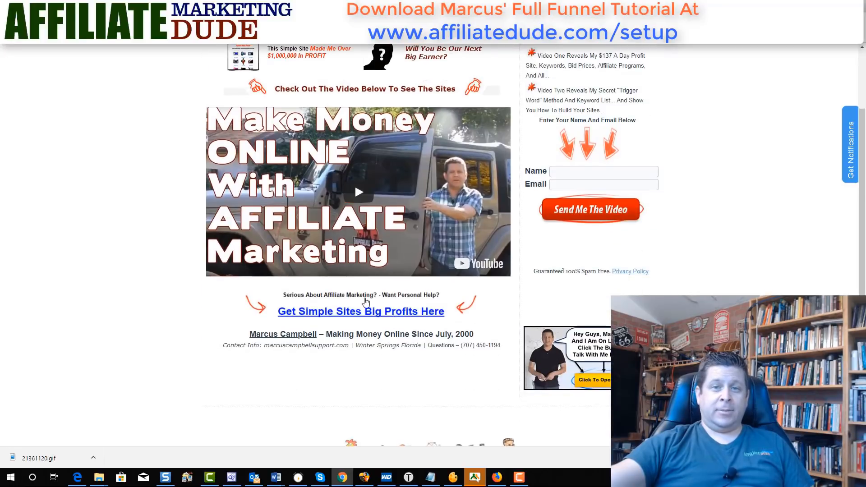
{"action": "scroll", "coordinate": [388, 311], "scroll_direction": "up", "scroll_amount": 2}
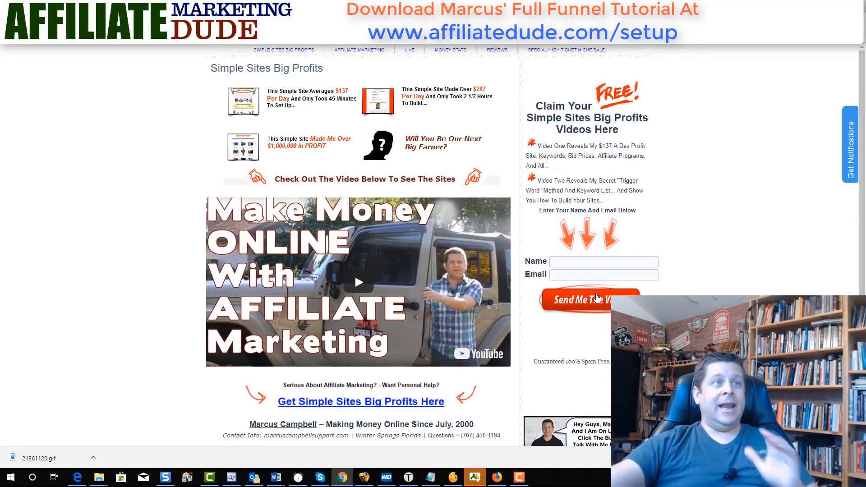
{"action": "left_click", "coordinate": [9, 23]}
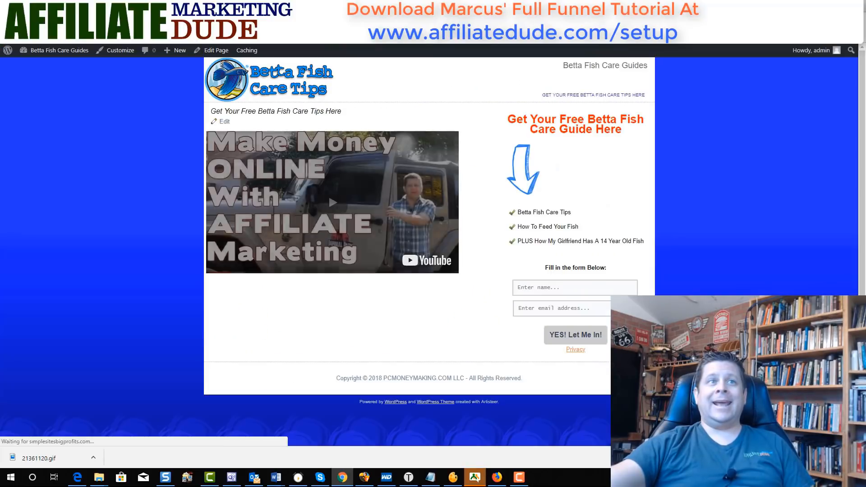
- After checking Reading Settings and Widgets, open Hello world! from All Posts and select its welcome text
{"action": "left_click", "coordinate": [58, 6]}
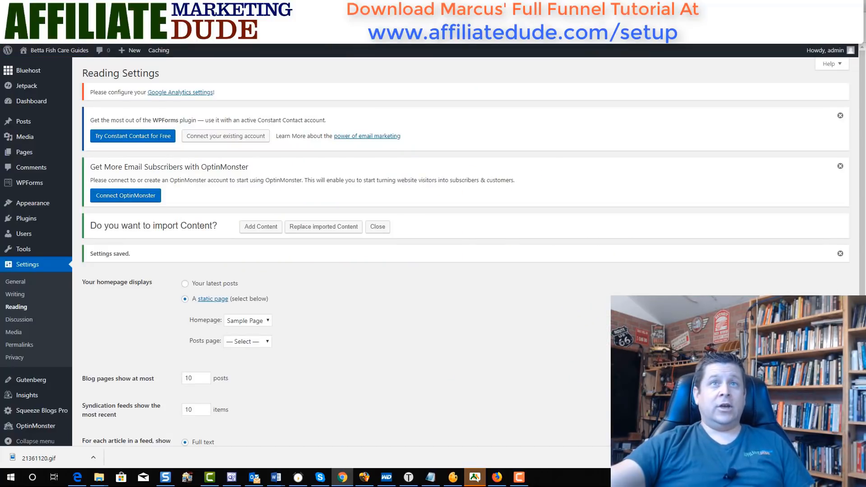
{"action": "left_click", "coordinate": [149, 7]}
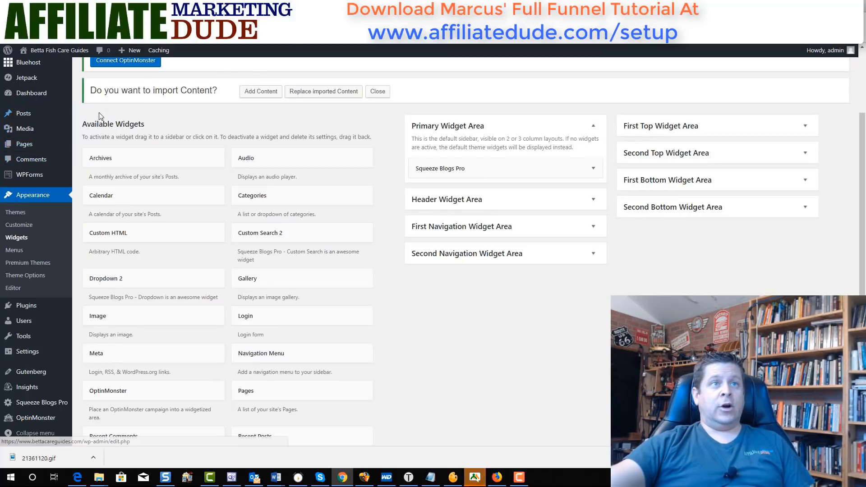
{"action": "left_click", "coordinate": [87, 115]}
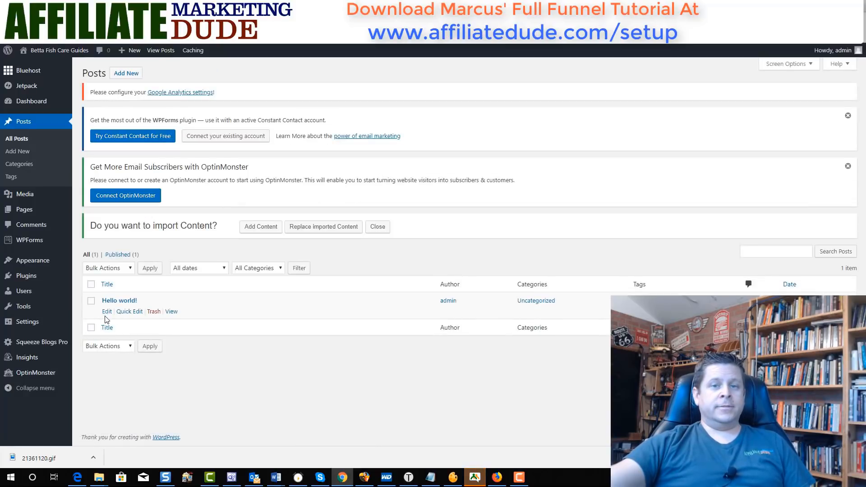
{"action": "left_click", "coordinate": [107, 312]}
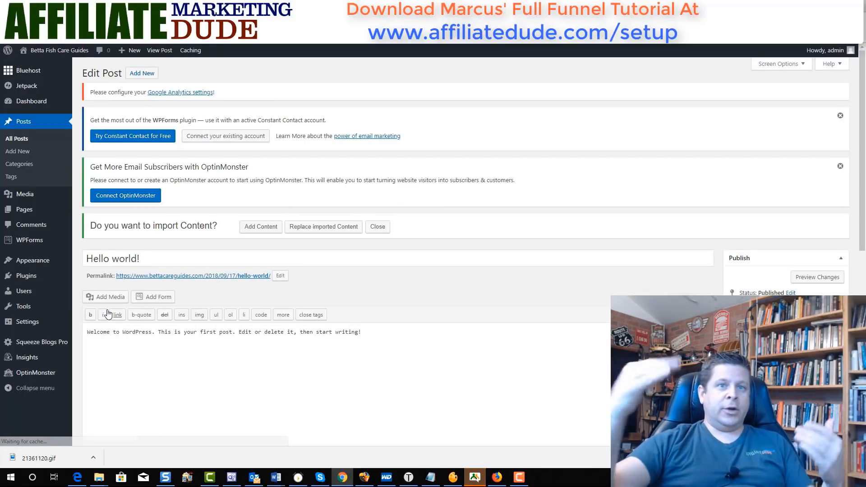
{"action": "left_click_drag", "start_coordinate": [452, 335], "coordinate": [73, 335]}
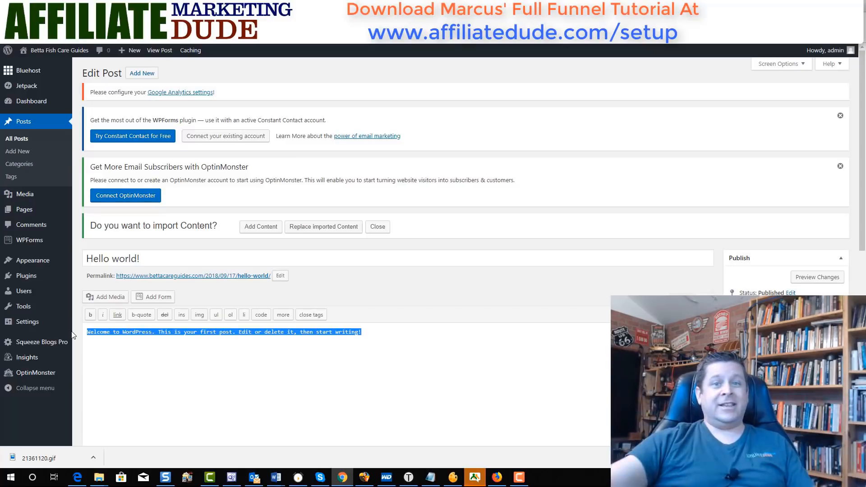